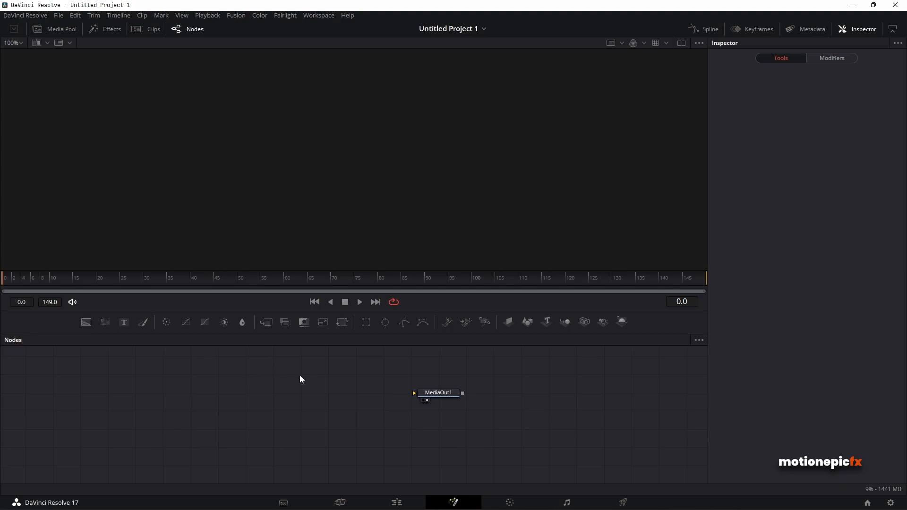
- Add a Background node, show it in the viewer and set its color to #191919
drag(90, 326, 188, 400)
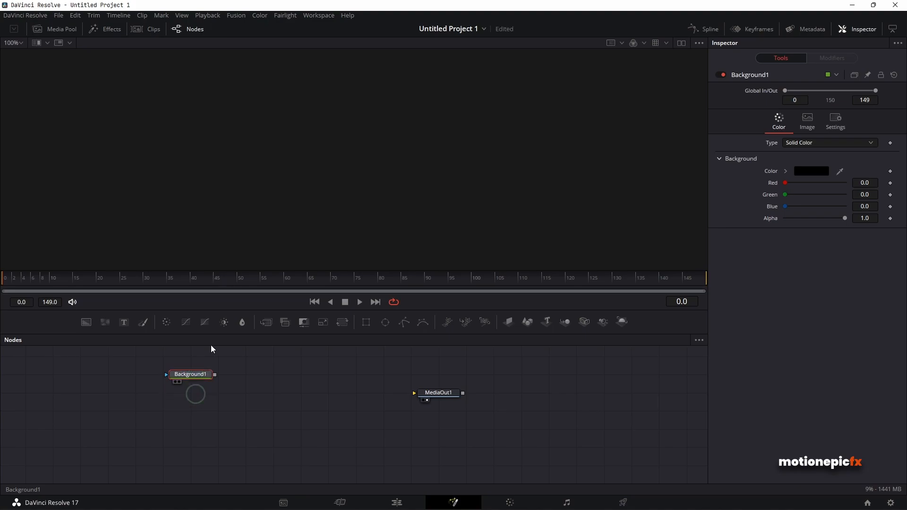
key(1)
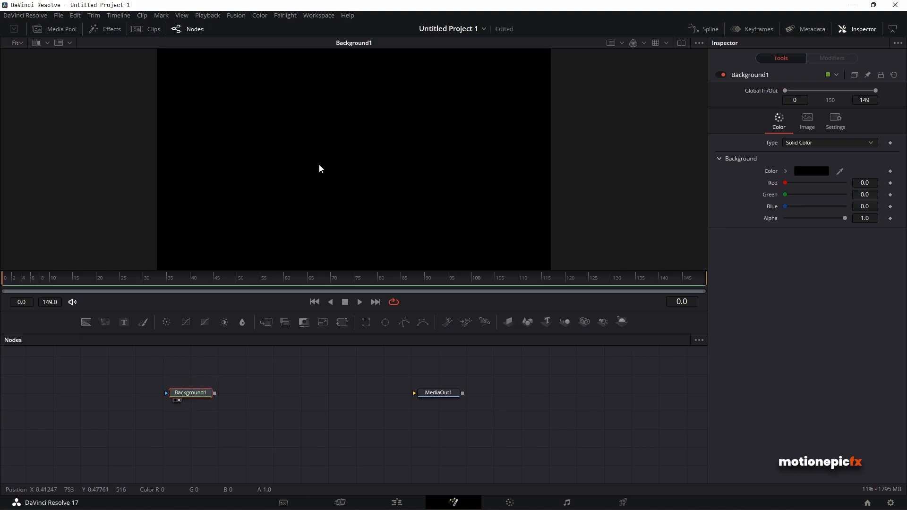
click(811, 173)
drag(537, 326, 503, 328)
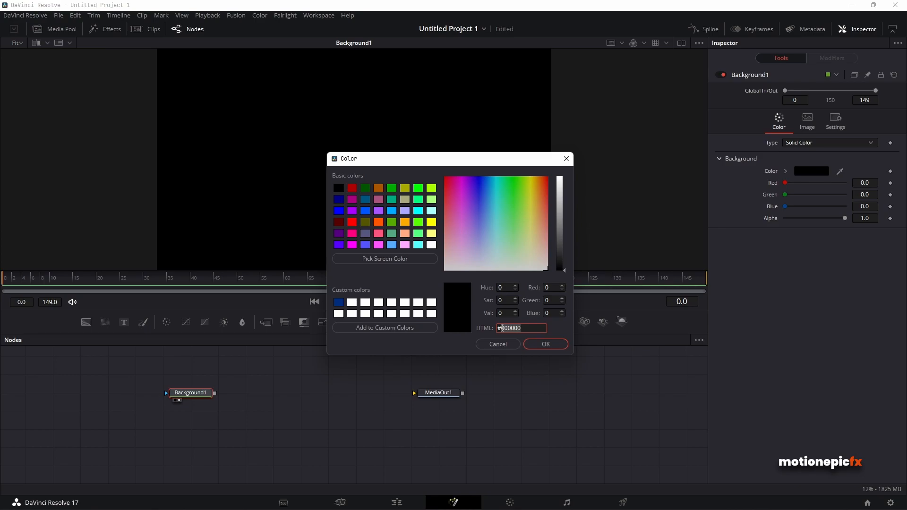
text(191919)
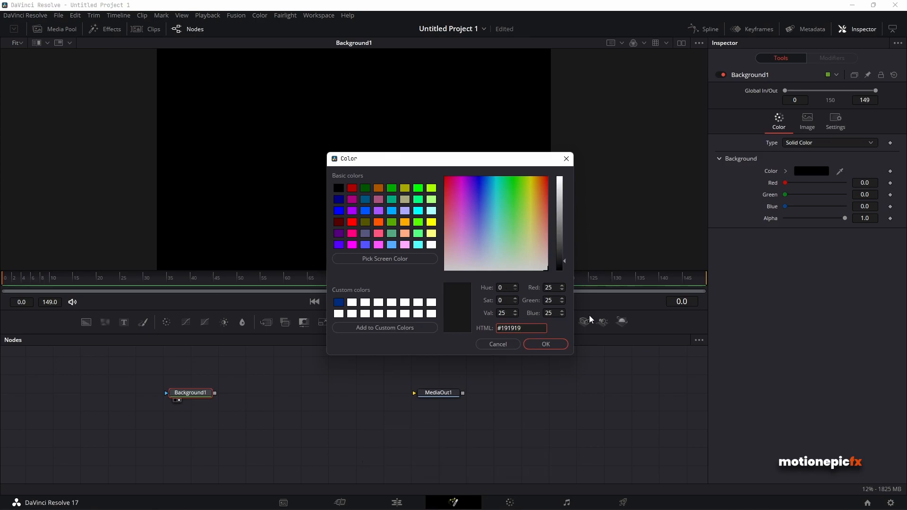
click(550, 344)
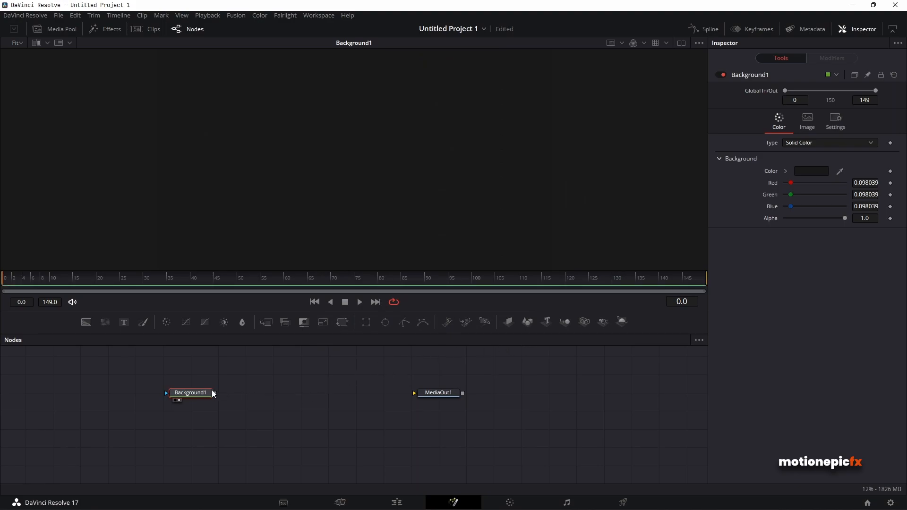
- Mask the Background node with a Rectangle about 0.267 wide and with a corner radius of 0.213
mouse_move(200, 393)
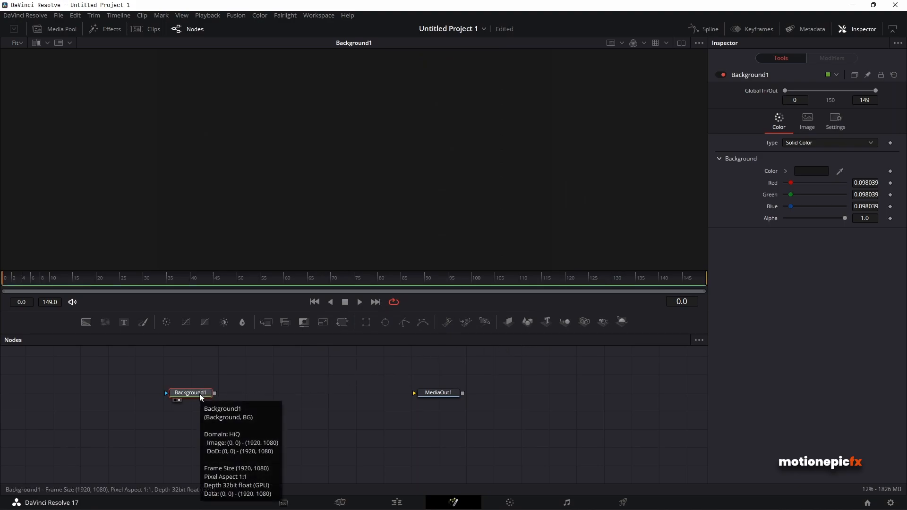
click(365, 323)
drag(255, 173, 299, 176)
drag(782, 238, 799, 240)
click(311, 395)
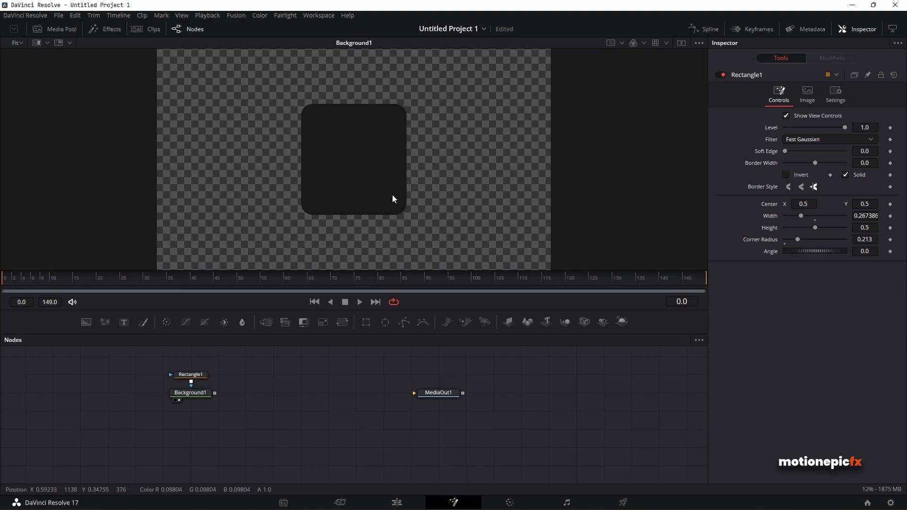
- Duplicate the masked background node pair, merge the copy with the original and show the merge in the viewer
drag(137, 361, 228, 403)
key(ctrl+c)
click(132, 413)
key(ctrl+v)
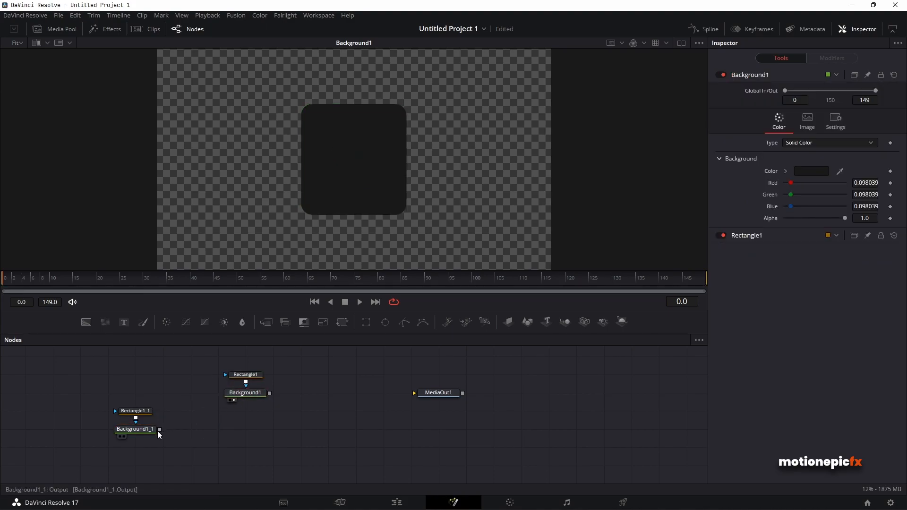
drag(205, 430, 271, 394)
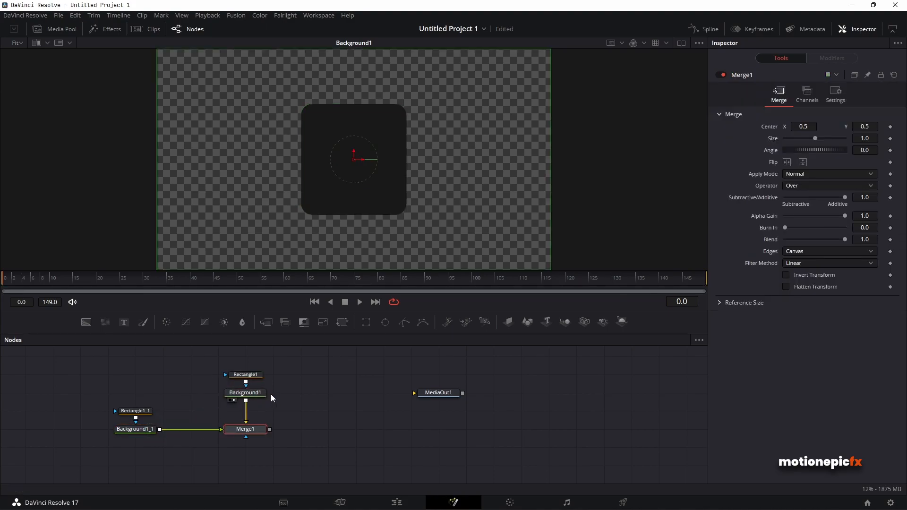
key(1)
- Move the duplicated background pair away from the merge and insert a Shadow node between them
drag(89, 386, 105, 432)
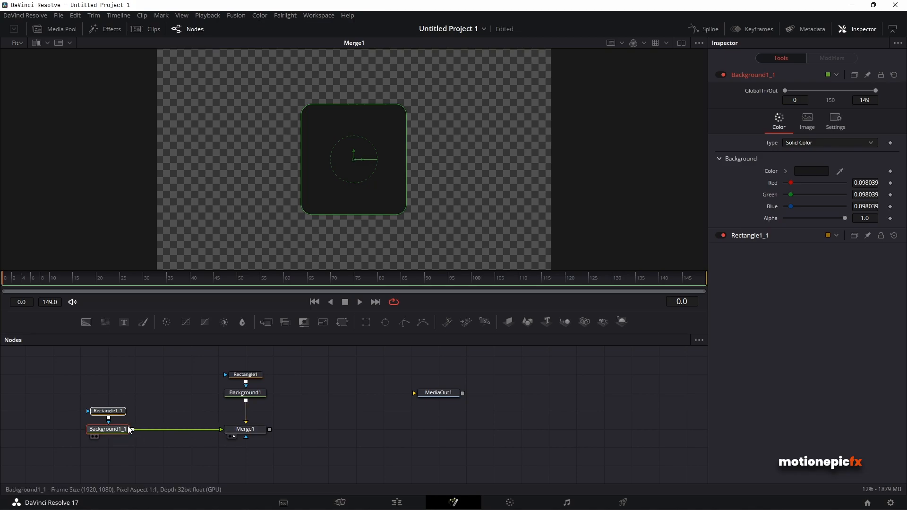
key(shift+space)
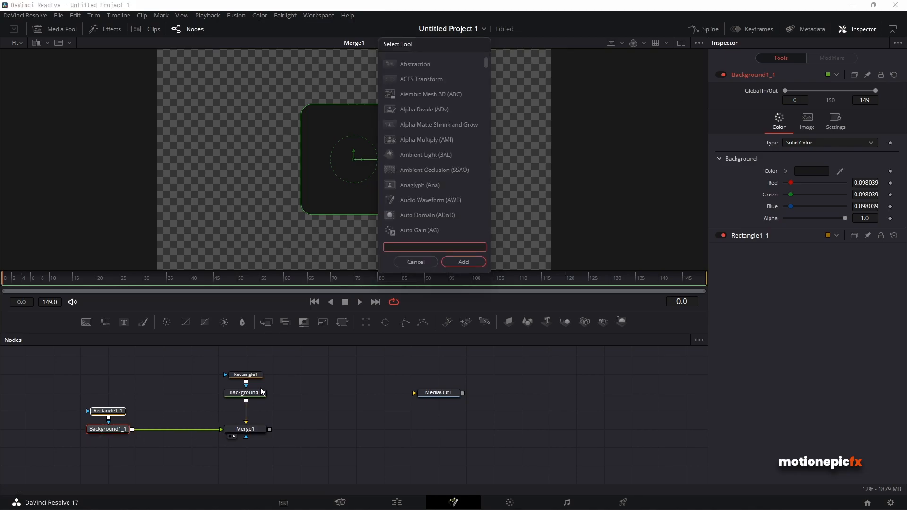
text(shad)
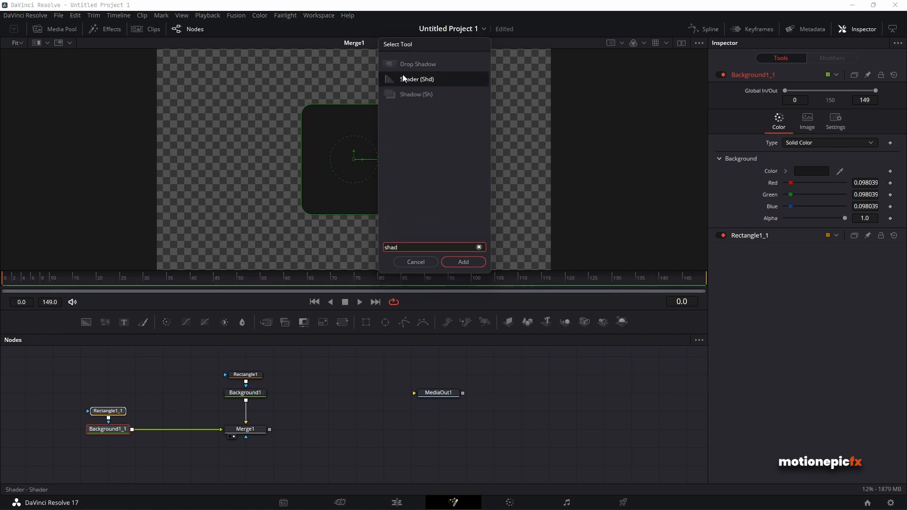
click(412, 94)
click(460, 263)
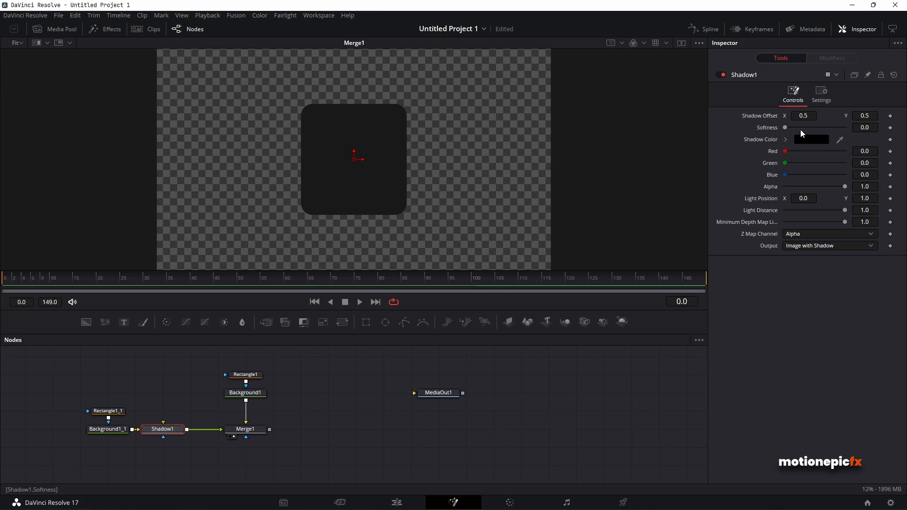
- Set the shadow's softness to 0.0025, its offset to X 0.509 and Y 0.482, and its alpha to 0.307
drag(787, 128, 758, 132)
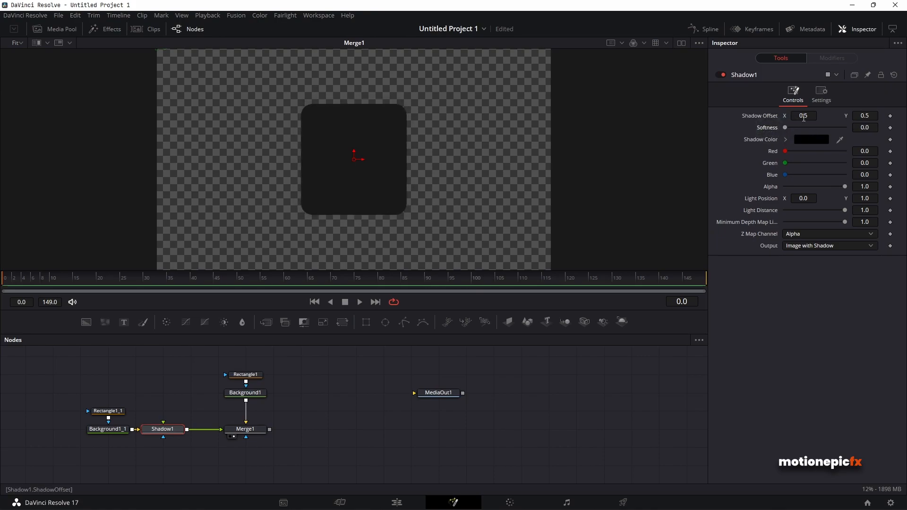
click(875, 128)
text(025)
key(Tab)
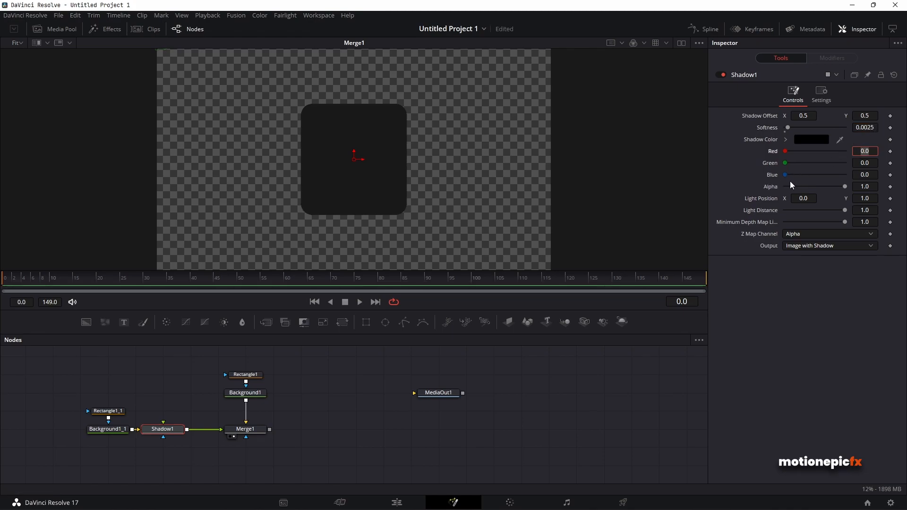
mouse_move(800, 117)
mouse_down()
mouse_move(818, 116)
mouse_move(810, 116)
mouse_up()
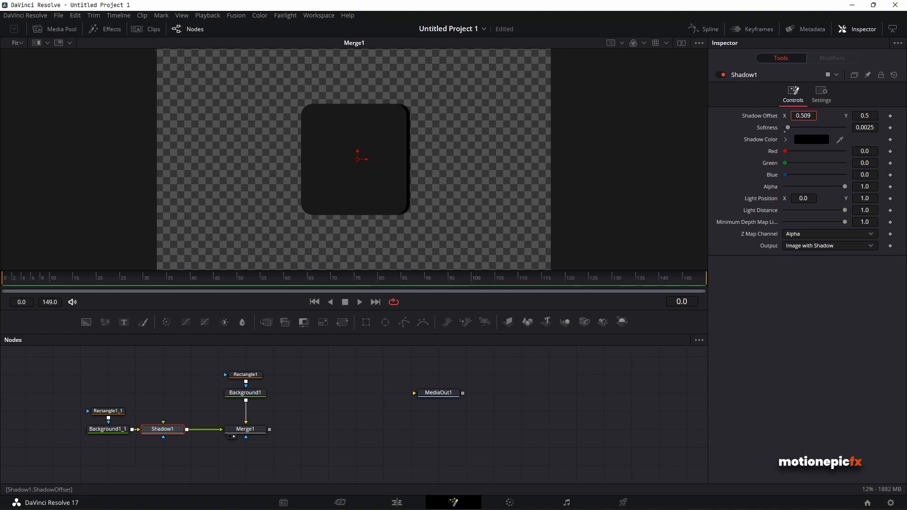
drag(864, 115, 844, 116)
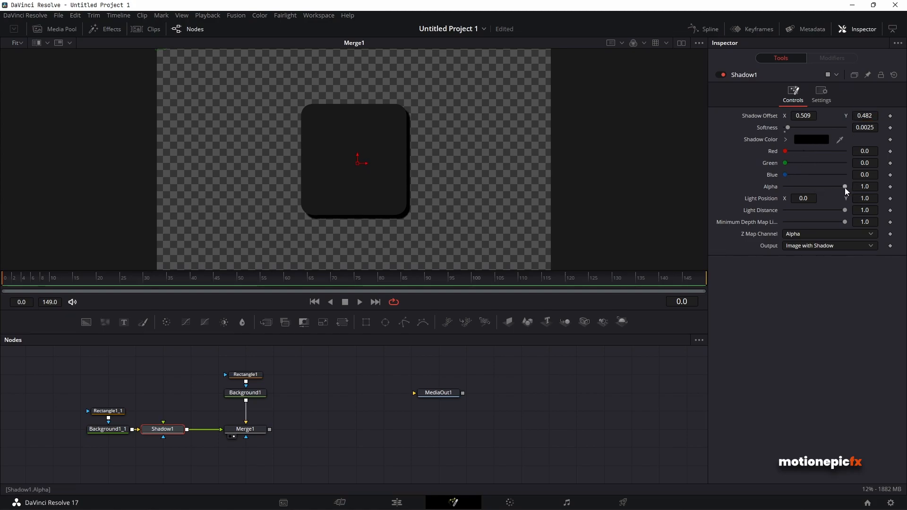
drag(845, 187, 805, 188)
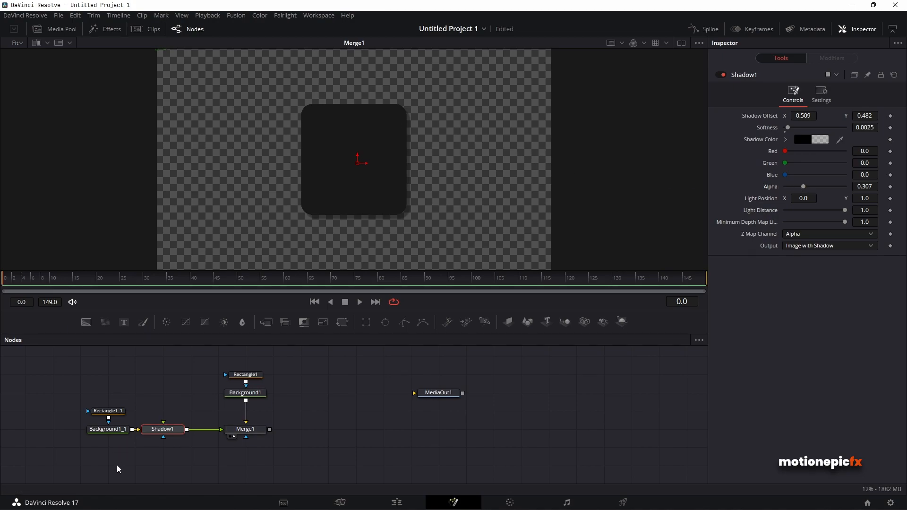
- Add a second Background node, merge it with the output of Merge1 and show the new merge in the viewer
drag(86, 323, 168, 465)
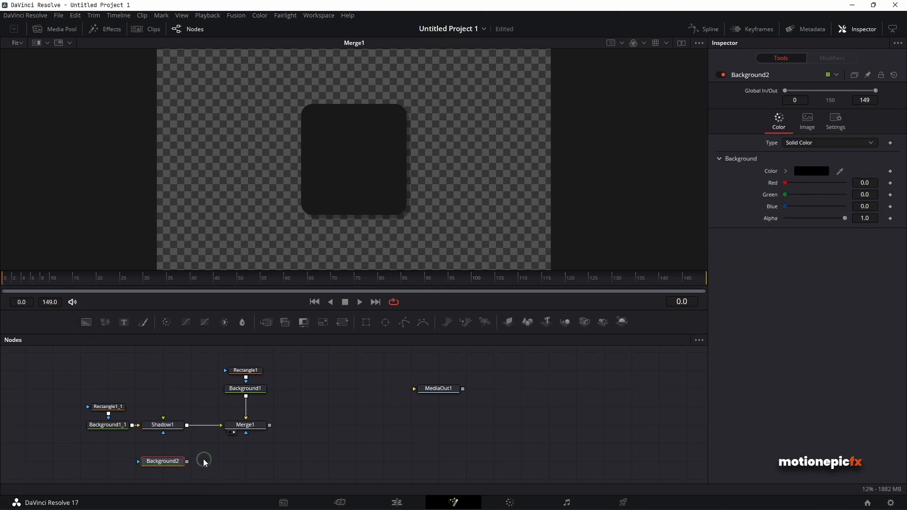
drag(182, 433, 269, 397)
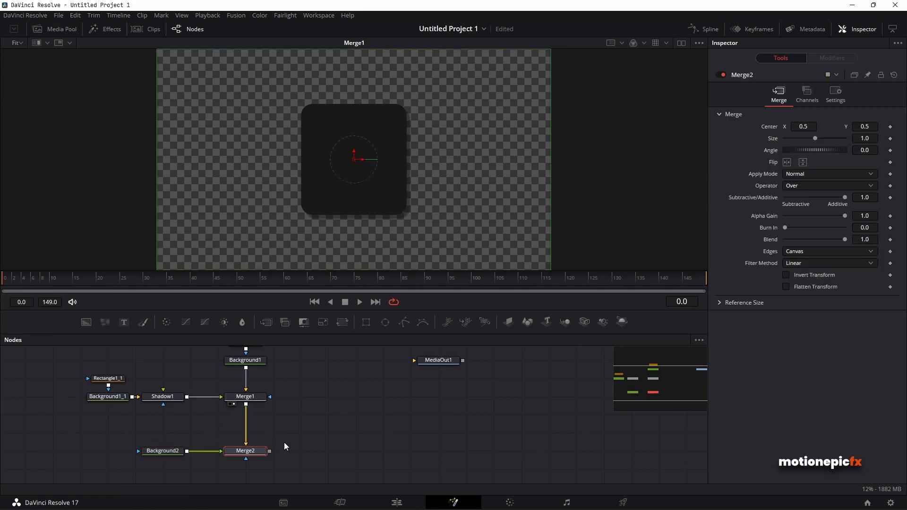
drag(255, 456, 364, 192)
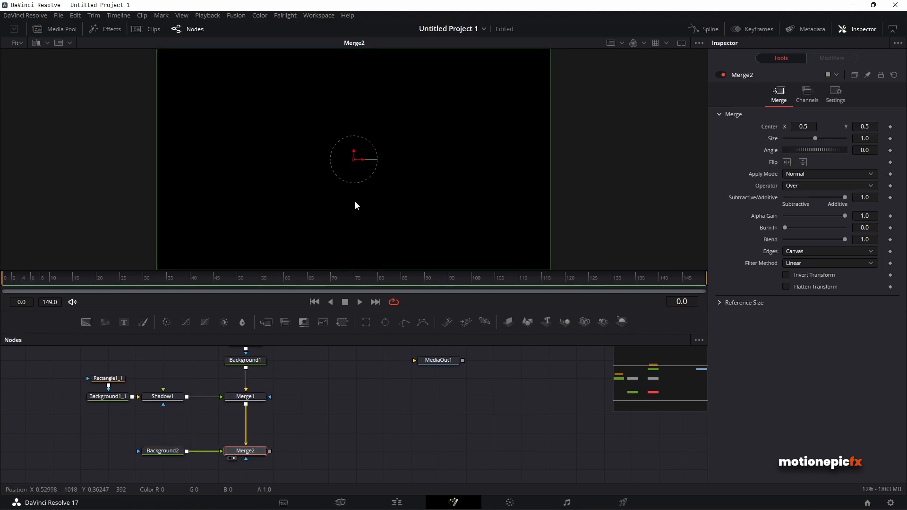
- Set the color of Background2 to #191919
click(163, 456)
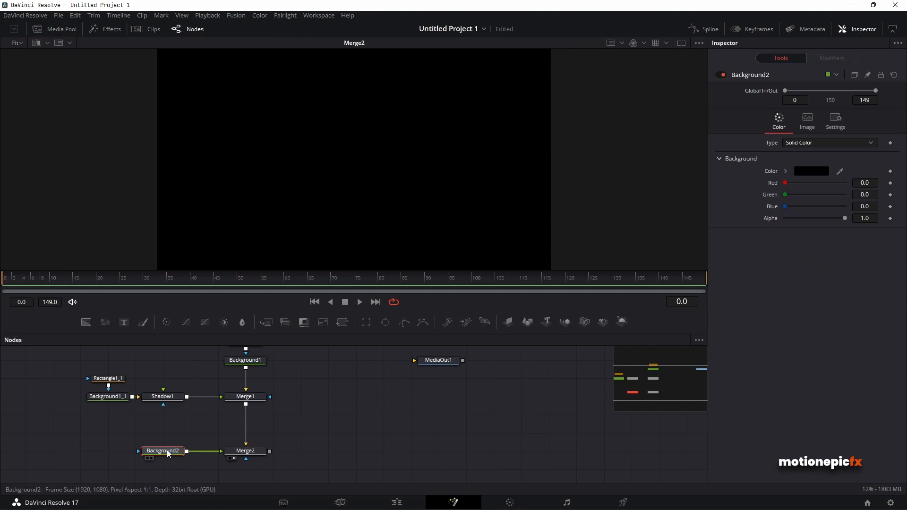
click(804, 168)
click(502, 329)
text(#1)
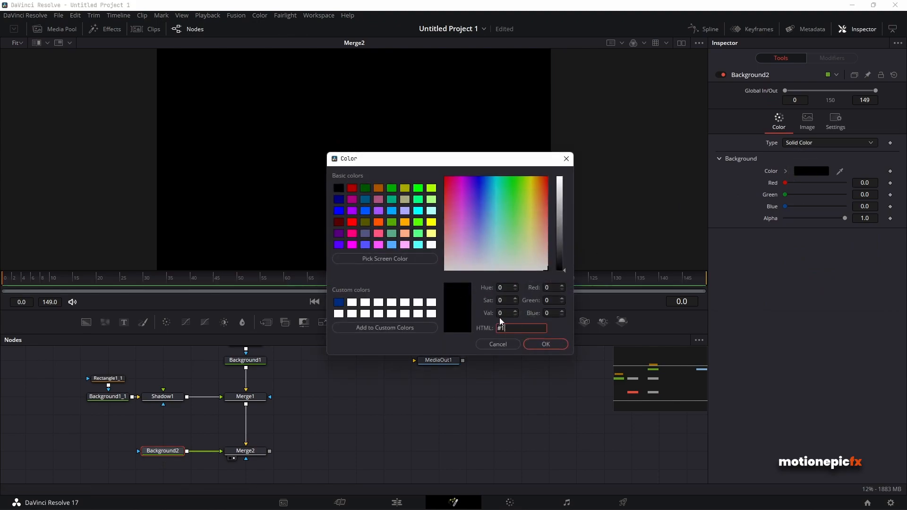
text(91919)
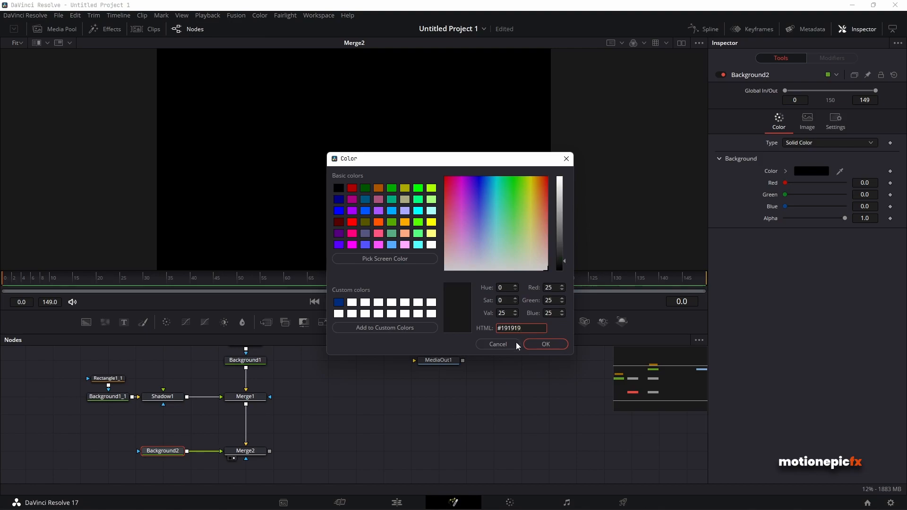
click(544, 344)
- Swap the inputs of Merge2 so that Background2 lies behind the rounded shape
click(252, 453)
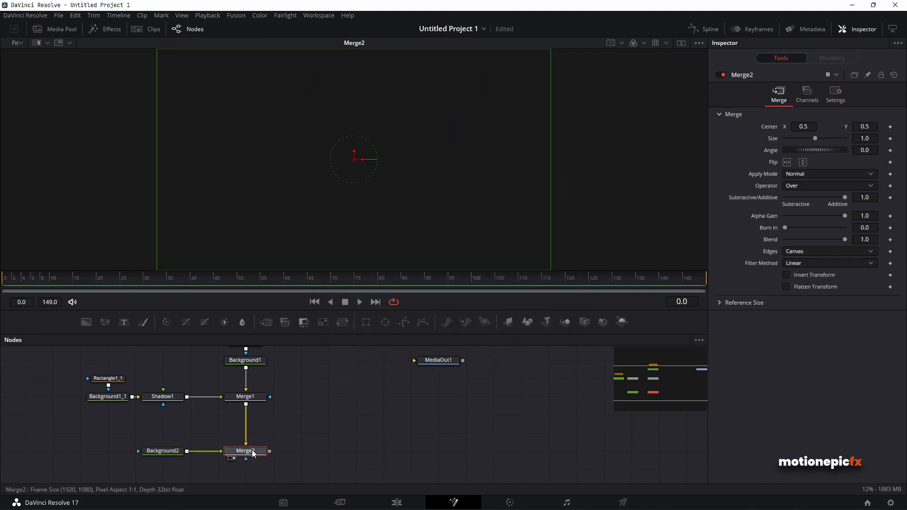
right_click(253, 454)
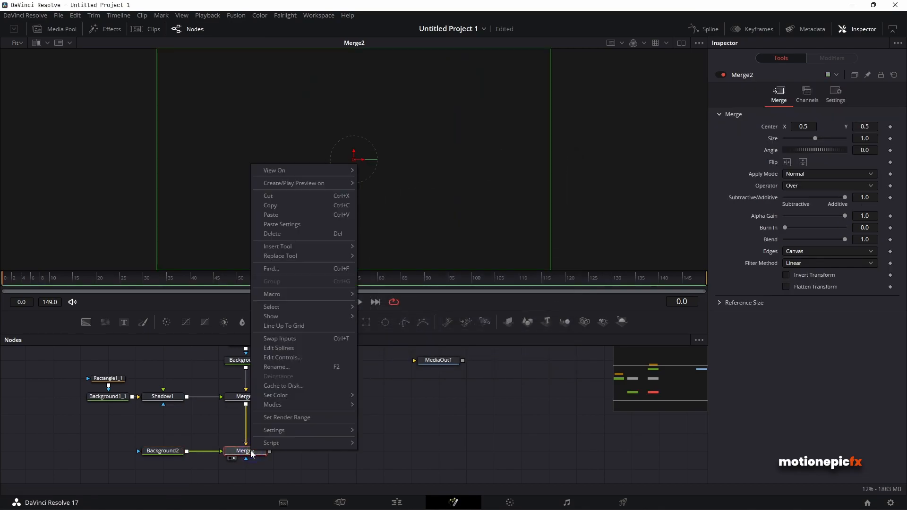
click(278, 341)
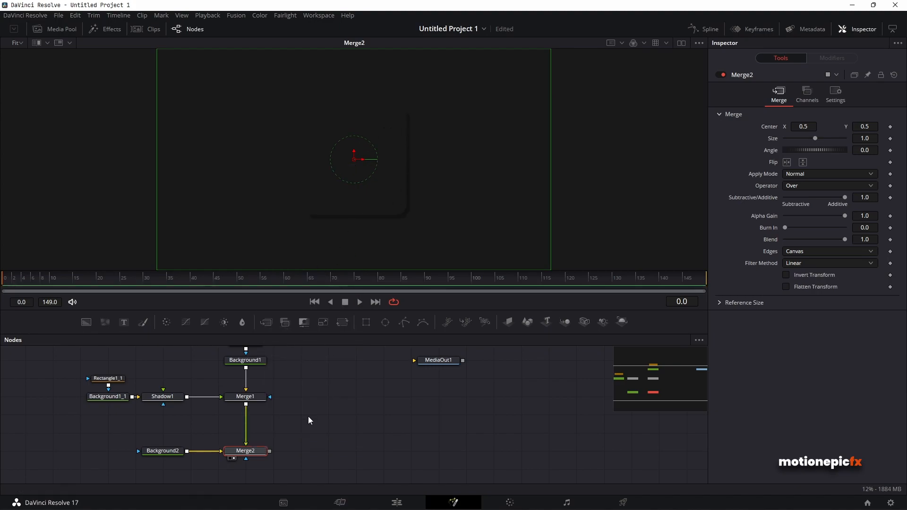
- Set Shadow1's softness to 0.027 and its alpha to 0.606
click(160, 400)
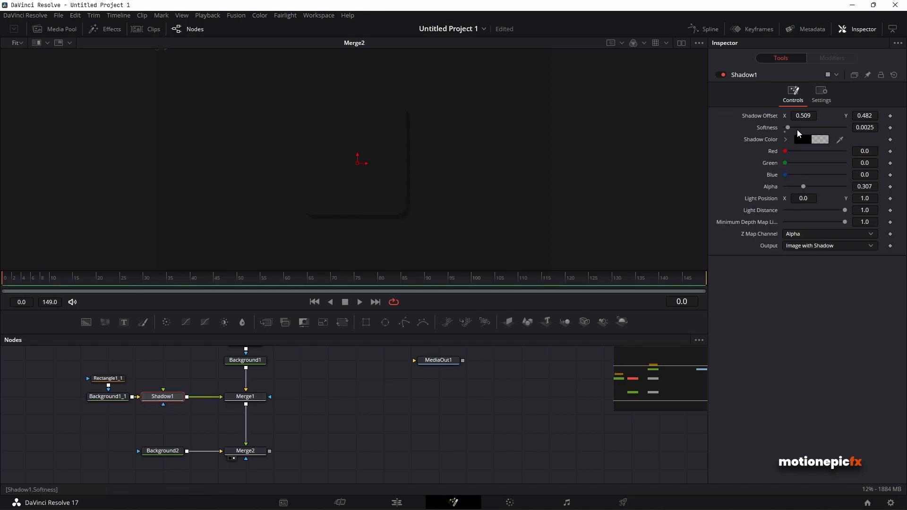
double_click(769, 126)
drag(782, 129, 825, 131)
click(876, 128)
key(BackSpace)
key(BackSpace)
key(Tab)
drag(805, 185, 823, 188)
click(330, 403)
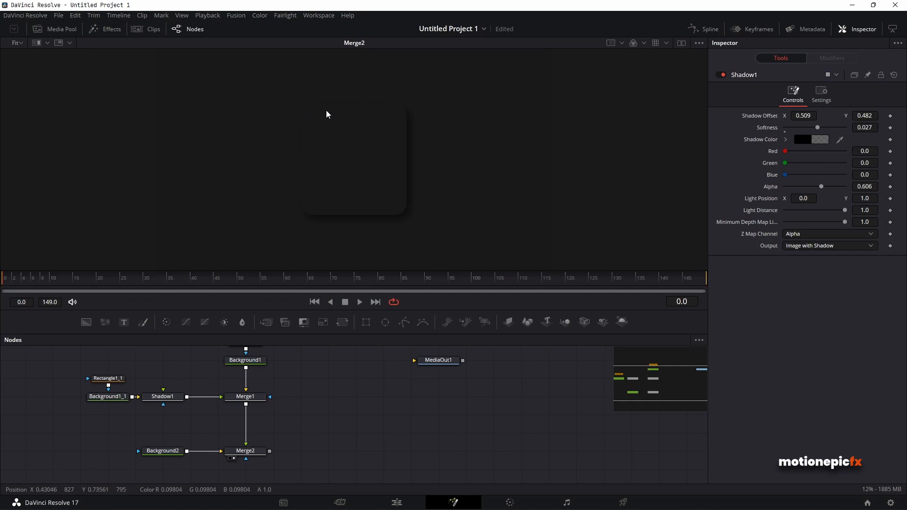
- Duplicate the rectangle, background and shadow chain and merge the copy between Merge1 and Merge2
drag(85, 362, 168, 407)
key(ctrl+c)
key(ctrl+v)
drag(159, 453, 162, 436)
drag(122, 465, 247, 453)
drag(246, 451, 248, 468)
click(206, 449)
drag(189, 432, 247, 405)
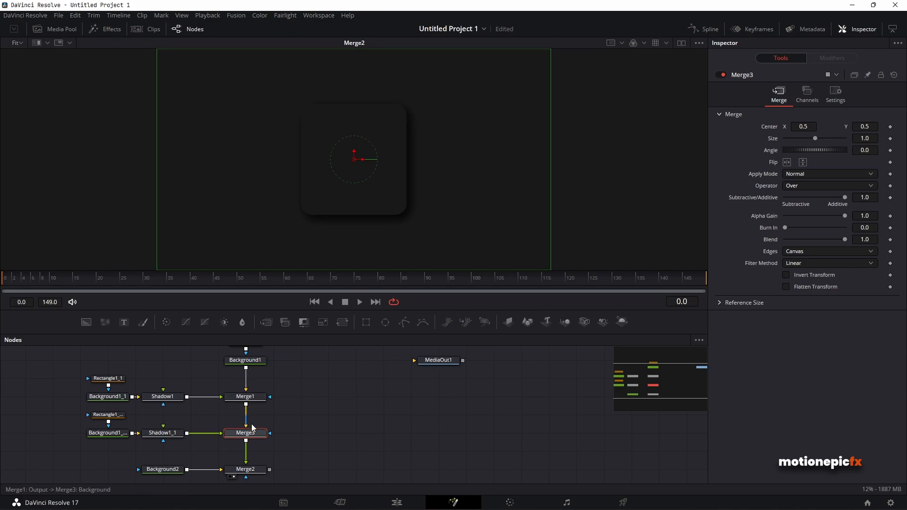
- Set the duplicated shadow's offset to X 0.487 and Y 0.529
click(162, 434)
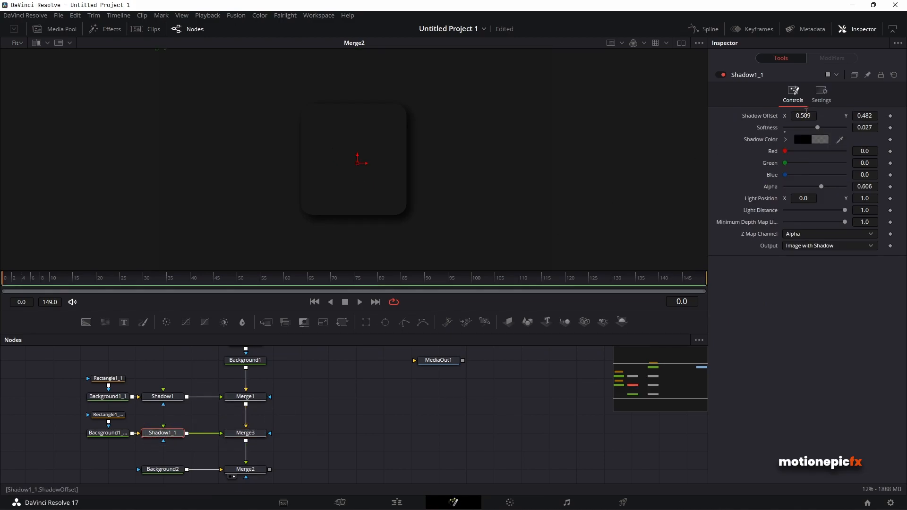
drag(807, 115, 799, 116)
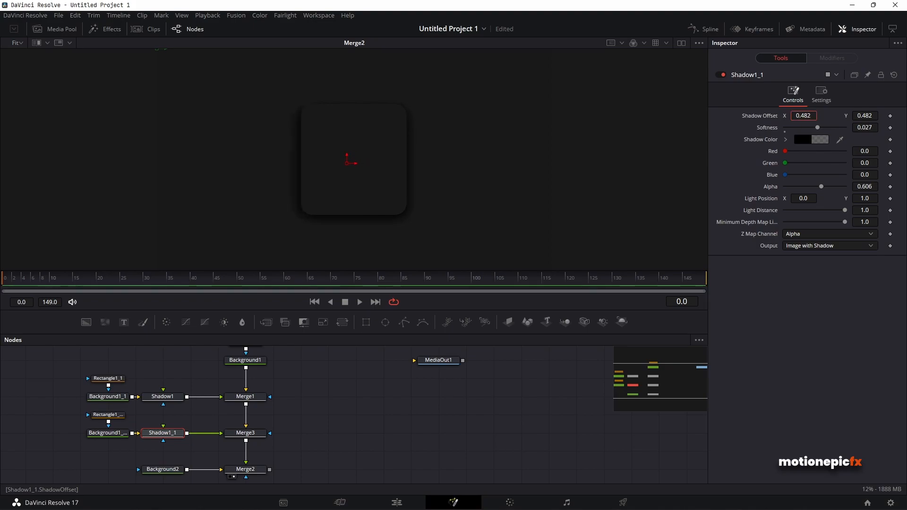
drag(865, 115, 887, 115)
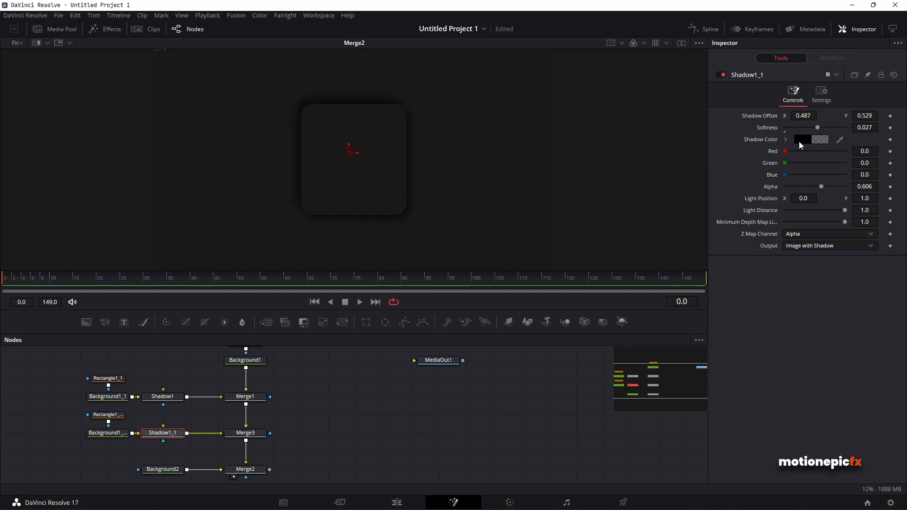
- Set the duplicated shadow's color to the dark grey #313131
click(802, 141)
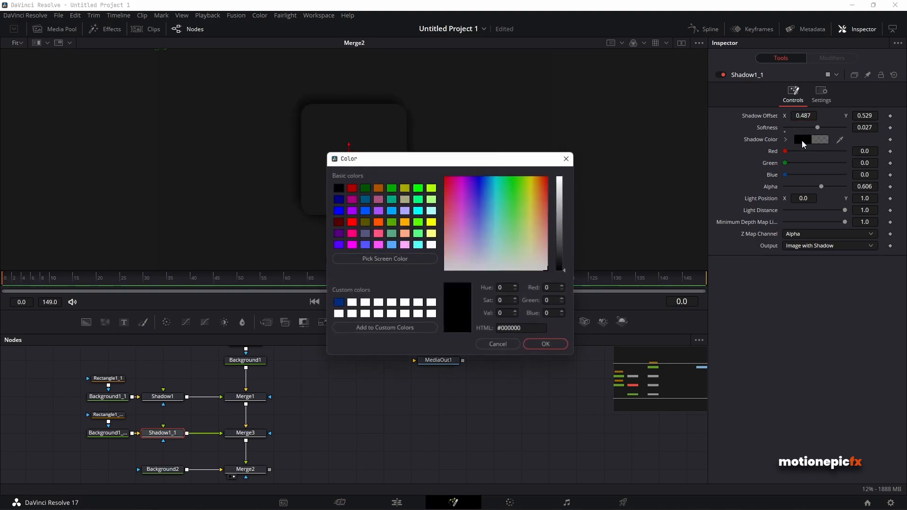
click(503, 328)
text(191919)
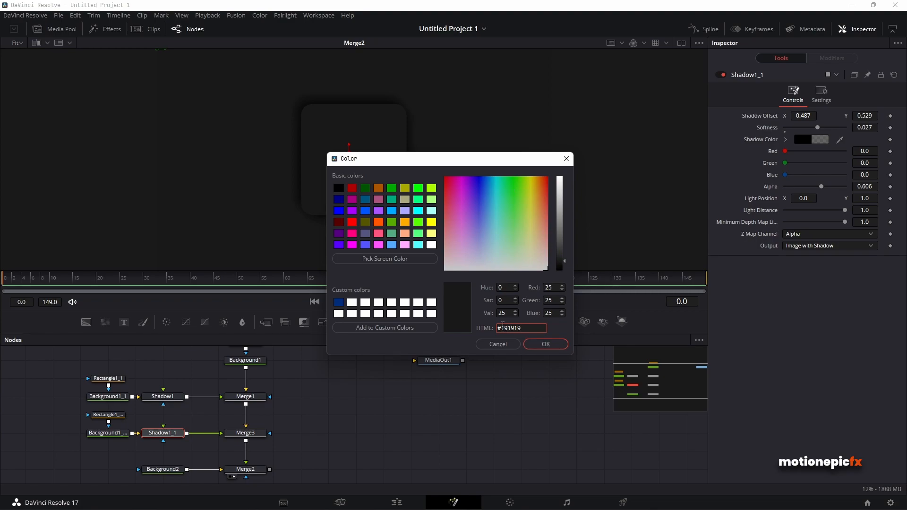
drag(565, 262, 562, 252)
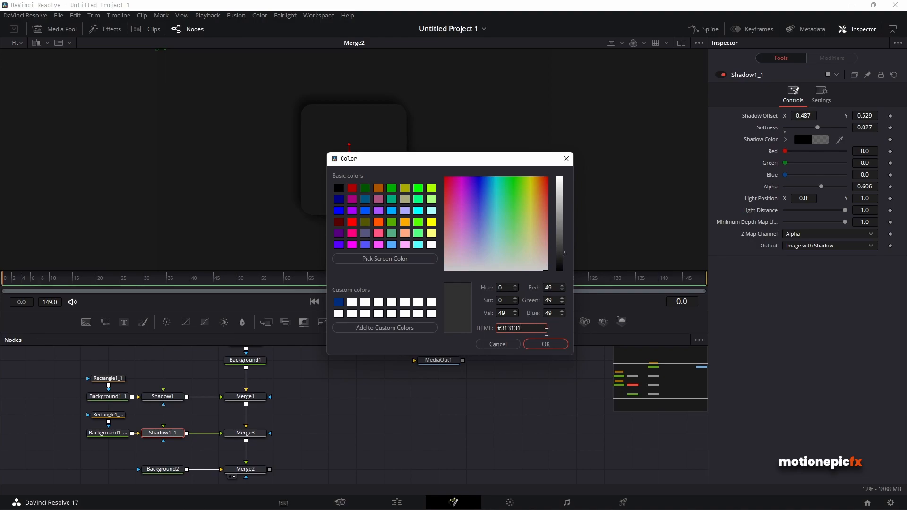
click(544, 345)
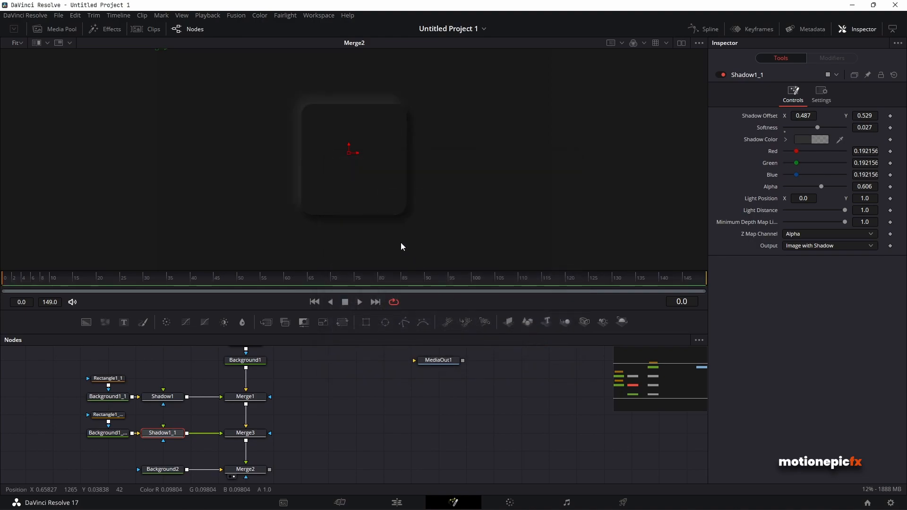
- Refine Shadow1_1 with Y offset 0.512, softness 0.01811, red, green and blue 0.168627, and alpha 0.575
drag(819, 186, 796, 184)
drag(804, 116, 805, 116)
drag(865, 116, 857, 116)
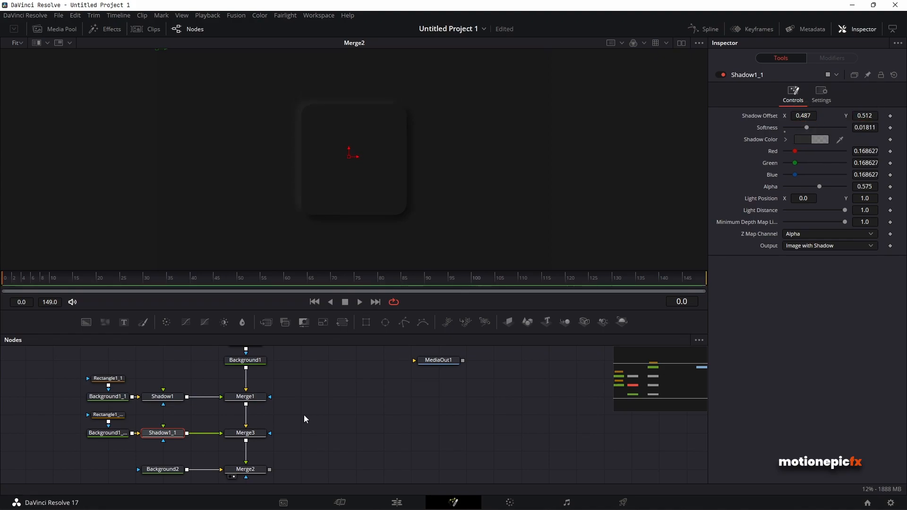
click(339, 406)
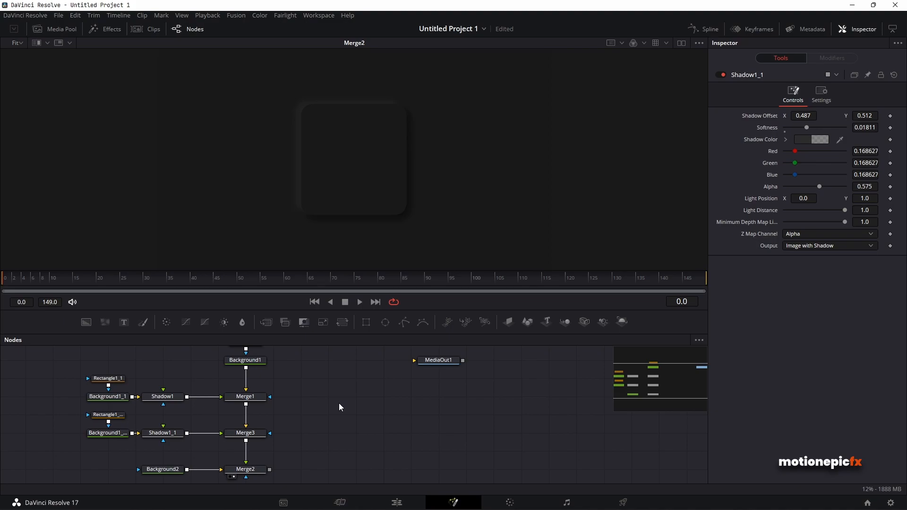
scroll(339, 404, down, 2)
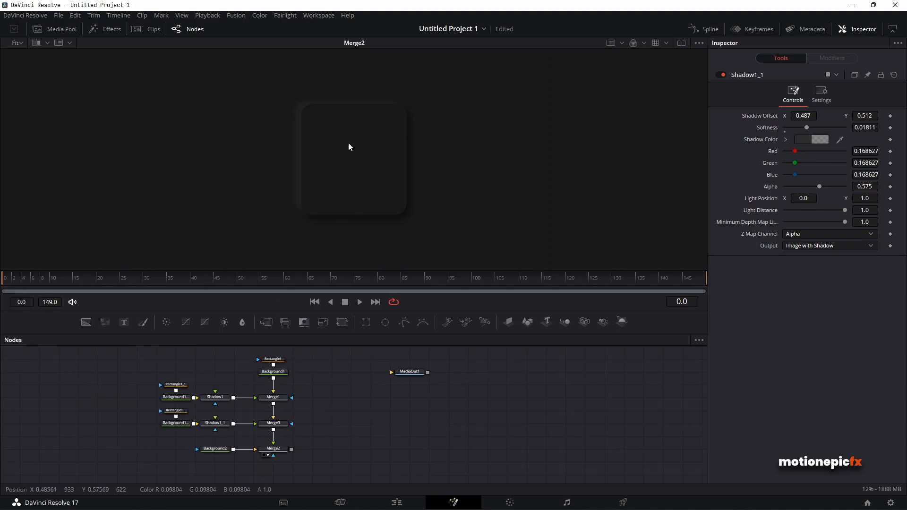
scroll(331, 152, up, 3)
scroll(331, 152, down, 3)
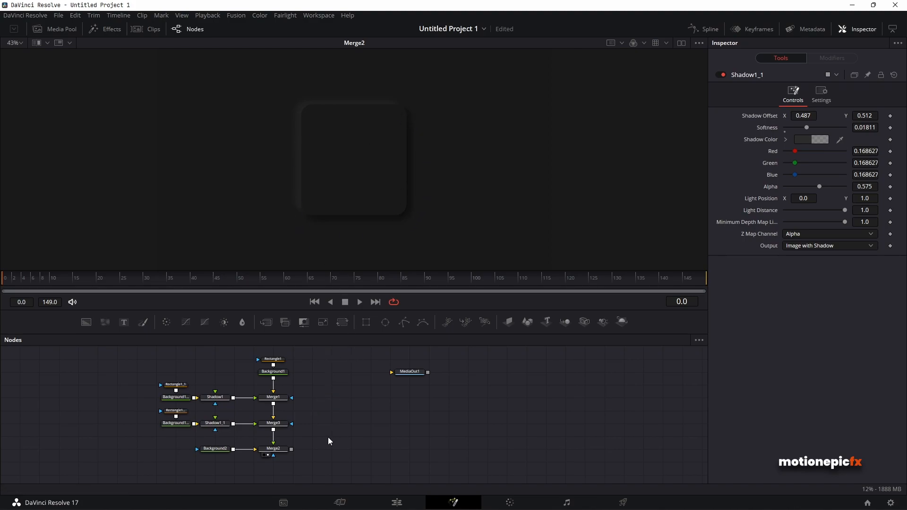
- Add the logo PNG from the media pool to the node graph, merge it over Merge2 and view the new merge
click(66, 30)
drag(131, 70, 215, 462)
click(61, 29)
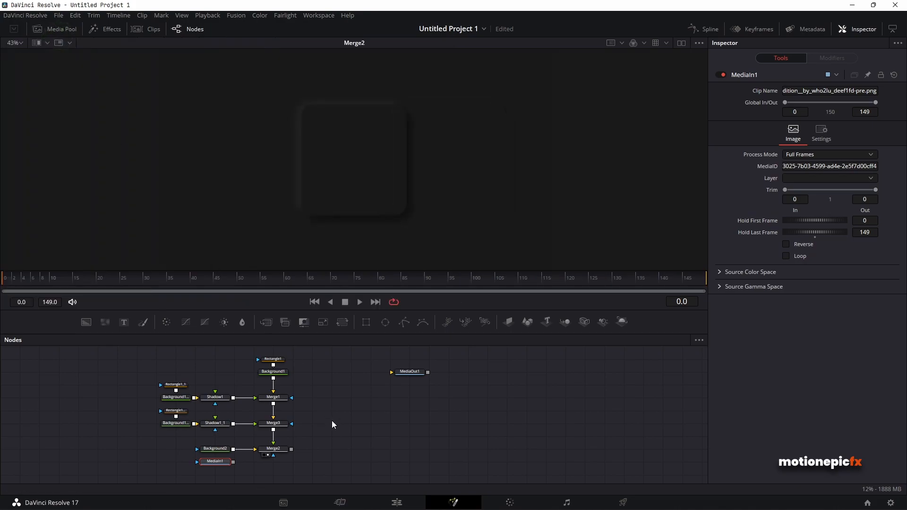
scroll(332, 420, down, 3)
drag(221, 423, 220, 435)
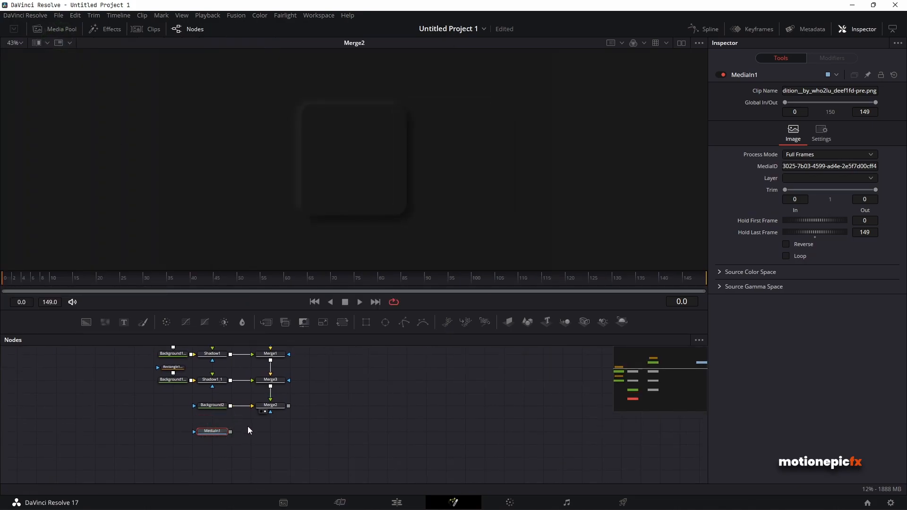
drag(231, 432, 289, 405)
key(1)
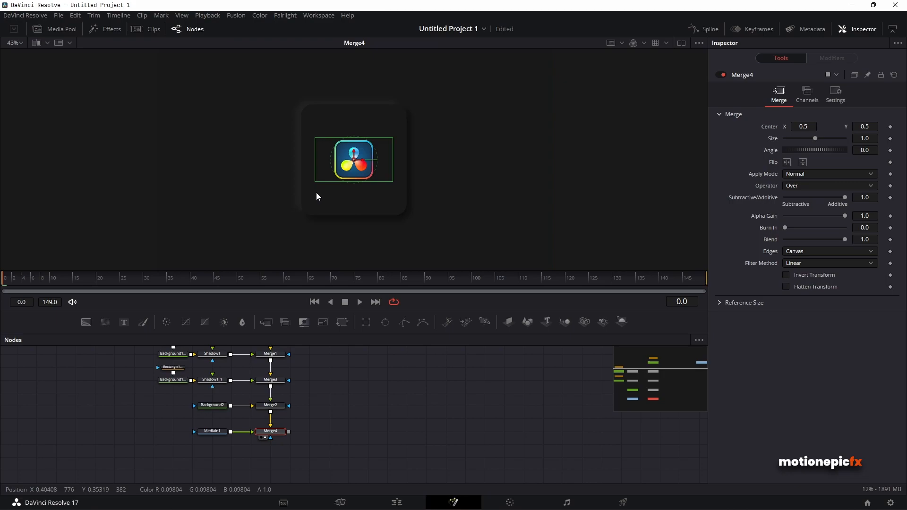
- Insert a Transform node between MediaIn1 and Merge4 and set its size to 1.715
drag(212, 431, 173, 431)
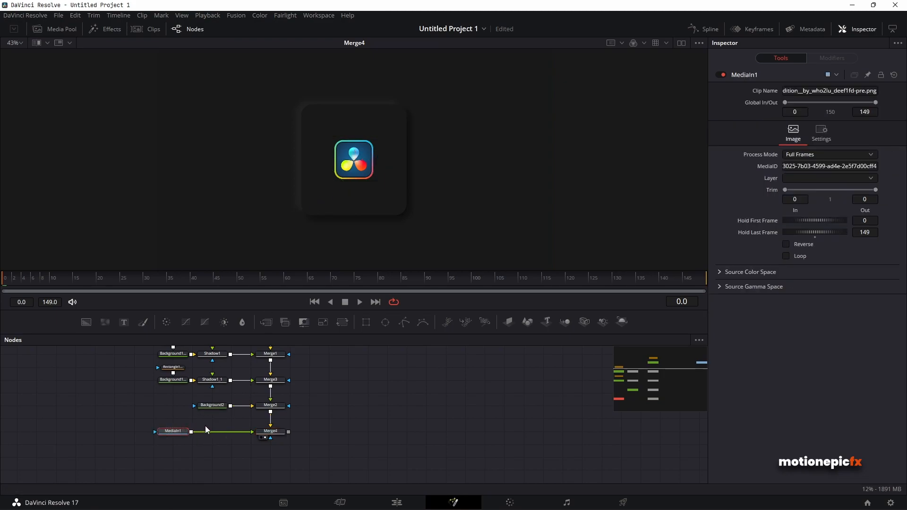
key(shift+space)
text(Shadow)
text(xf)
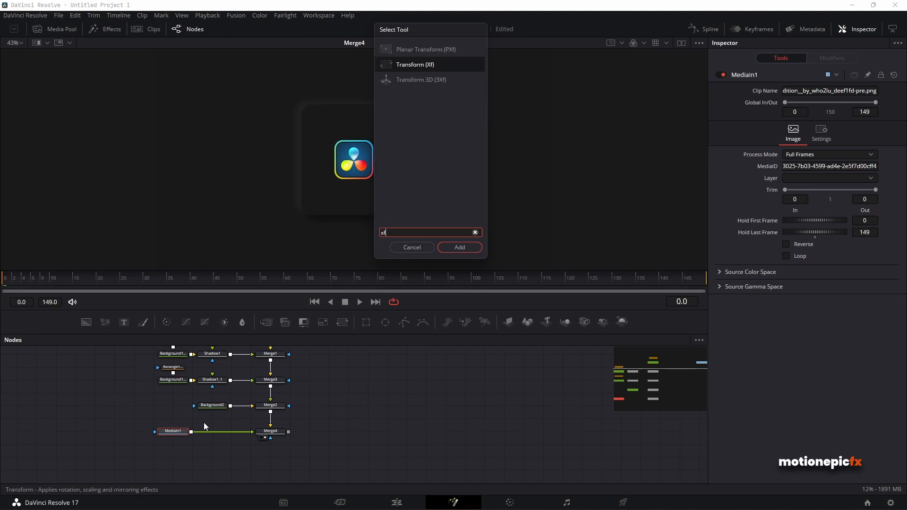
click(457, 246)
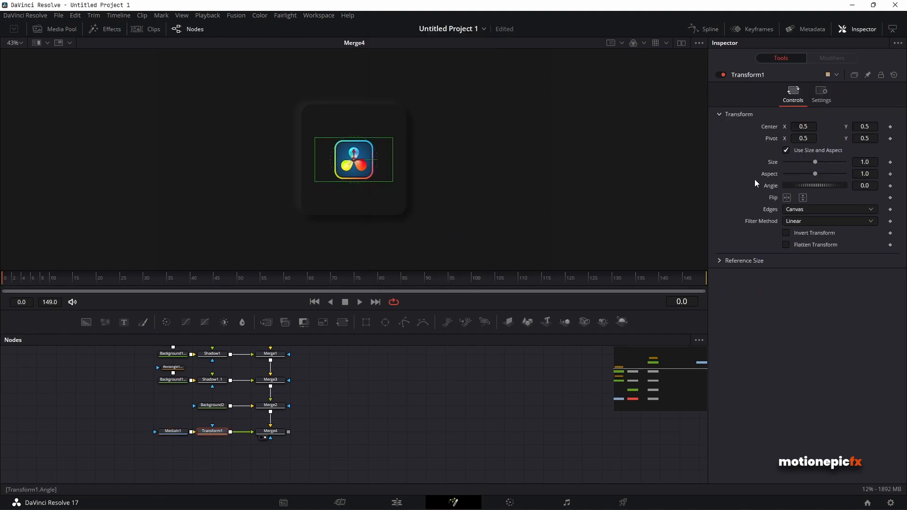
mouse_move(862, 163)
mouse_down()
mouse_move(884, 162)
mouse_move(863, 165)
mouse_up()
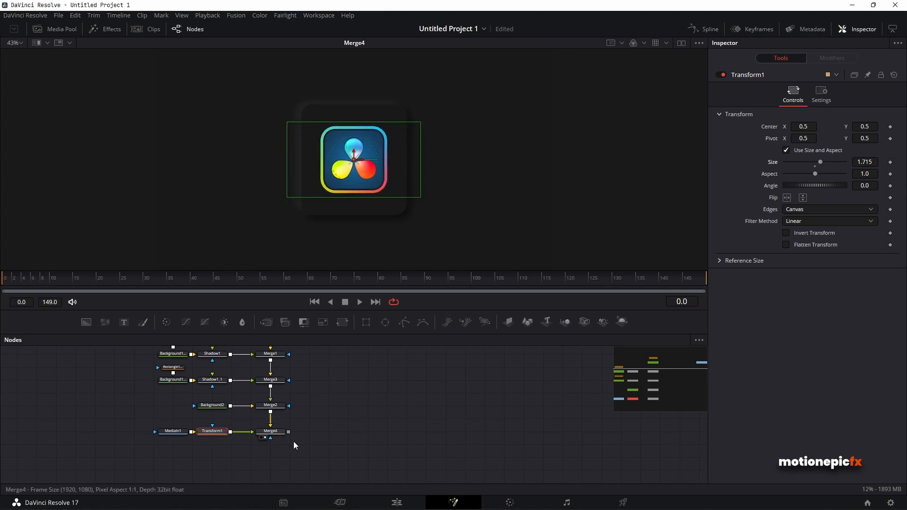
click(67, 416)
scroll(338, 403, up, 2)
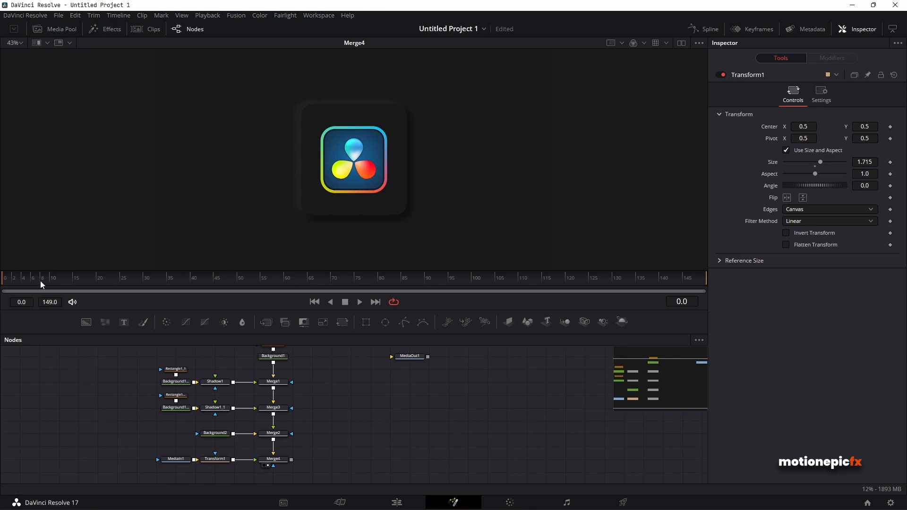
- Keyframe Merge2's size at 1.0 on frame 30 and at 0.0 on frame 0
drag(1, 278, 139, 278)
click(281, 433)
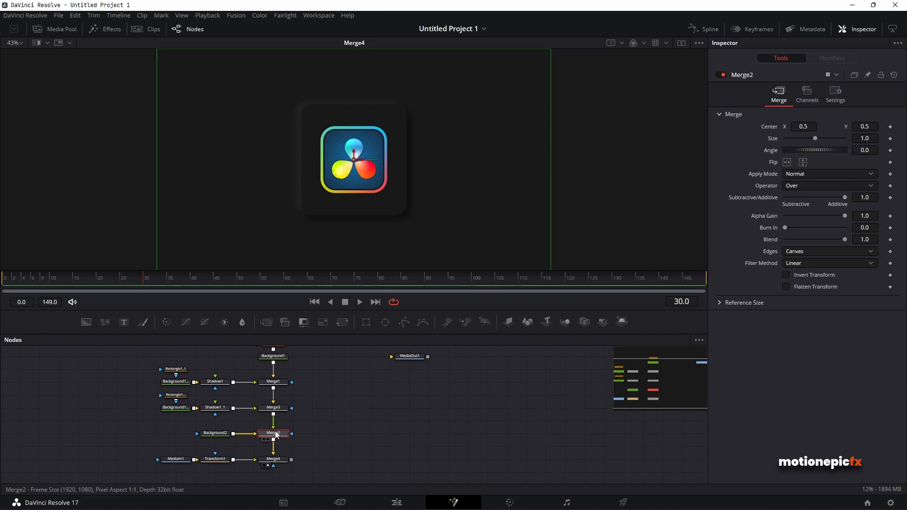
mouse_move(813, 138)
mouse_down()
mouse_move(797, 134)
mouse_move(817, 136)
mouse_up()
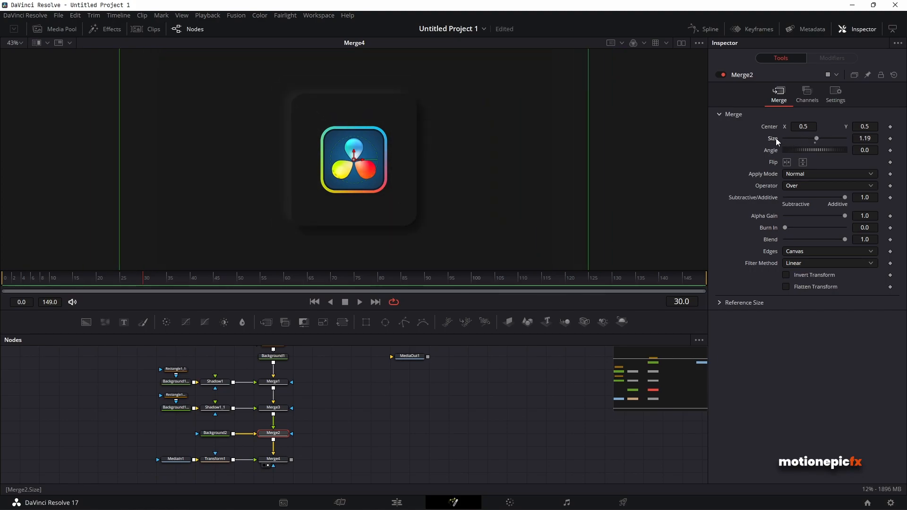
double_click(778, 141)
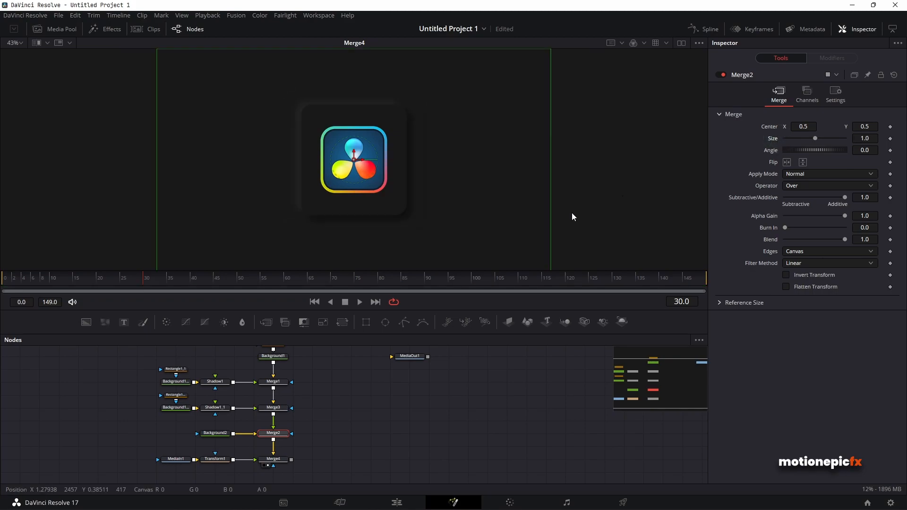
click(891, 139)
drag(156, 276, 57, 279)
drag(815, 138, 495, 174)
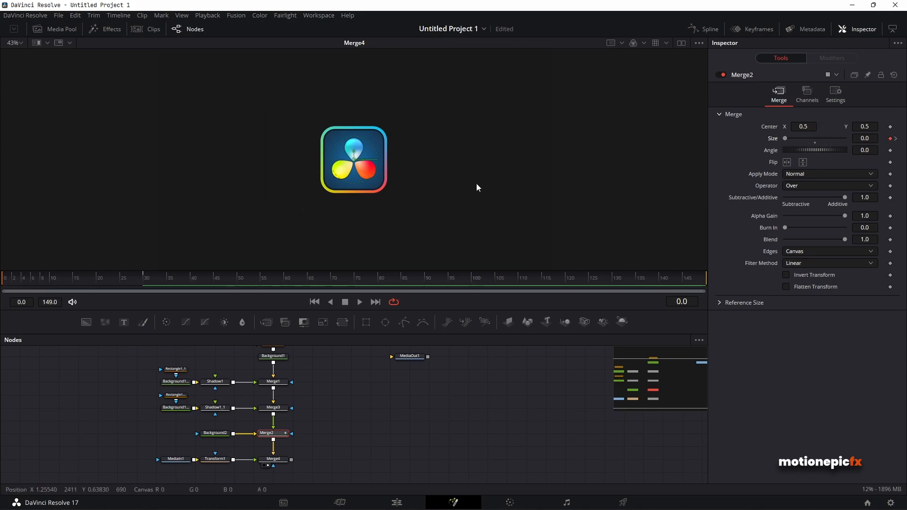
- Keyframe Transform1's size at 1.715 on frame 30 and at 0.0 on frame 0, and scrub through the scaling
click(13, 277)
drag(13, 277, 157, 278)
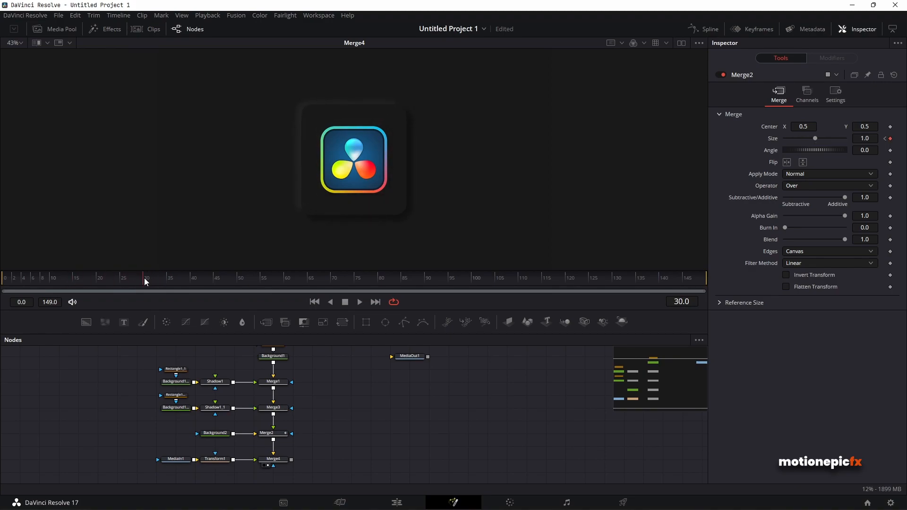
click(224, 459)
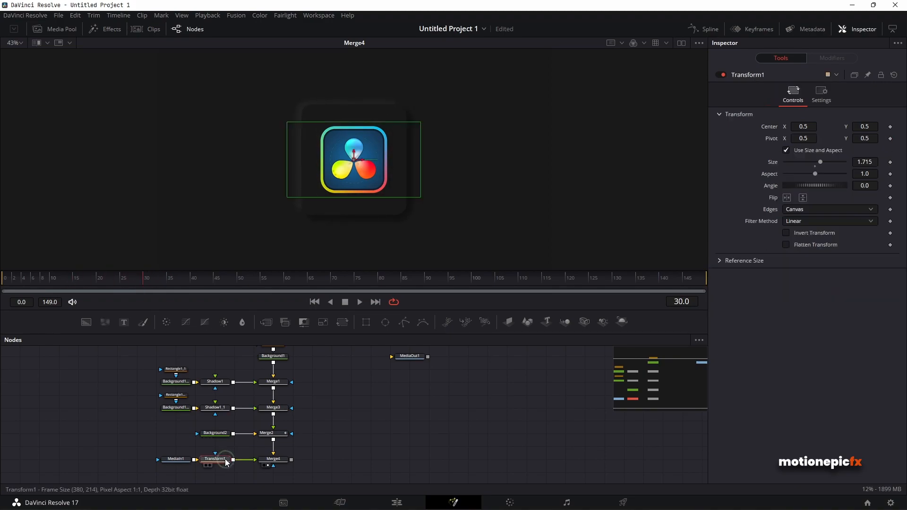
click(890, 163)
drag(109, 277, 2, 274)
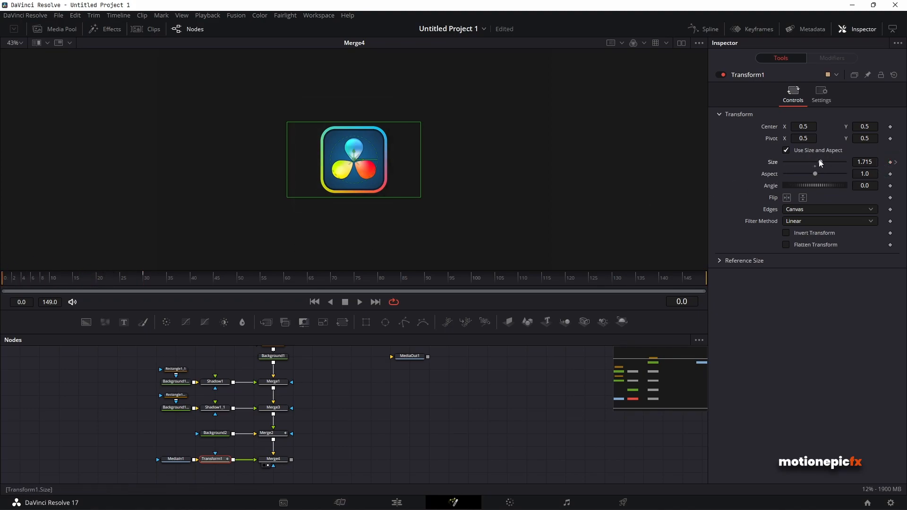
drag(821, 162, 760, 163)
click(37, 409)
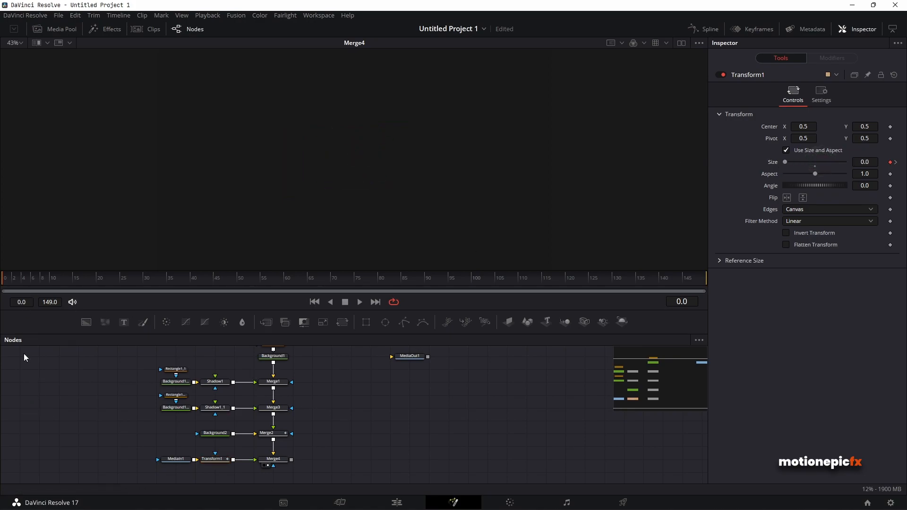
drag(14, 281, 157, 283)
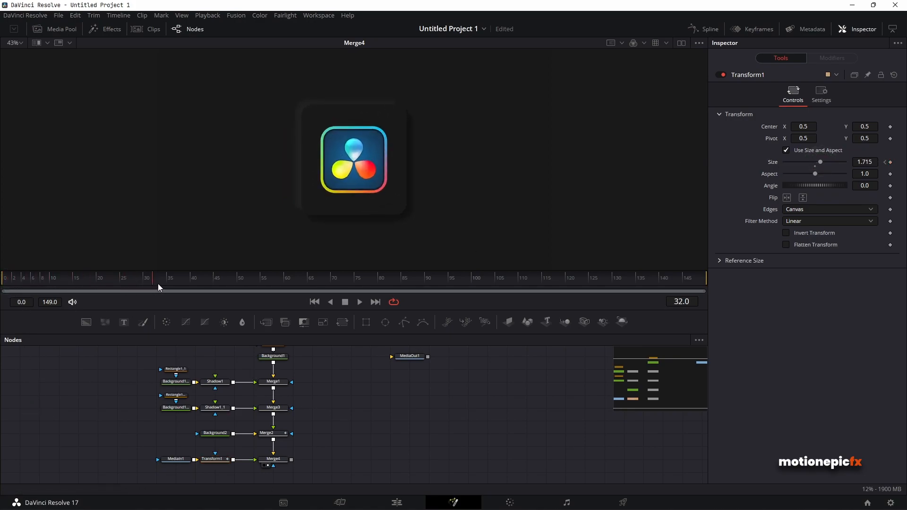
- Smooth the Merge2 and Transform1 size curves in the Spline editor and set their Ease In to 100
click(709, 29)
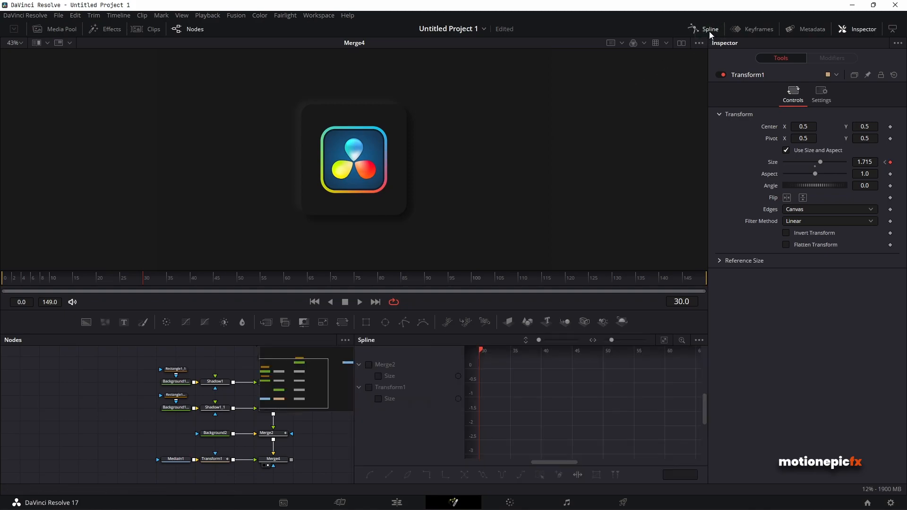
click(369, 365)
click(369, 388)
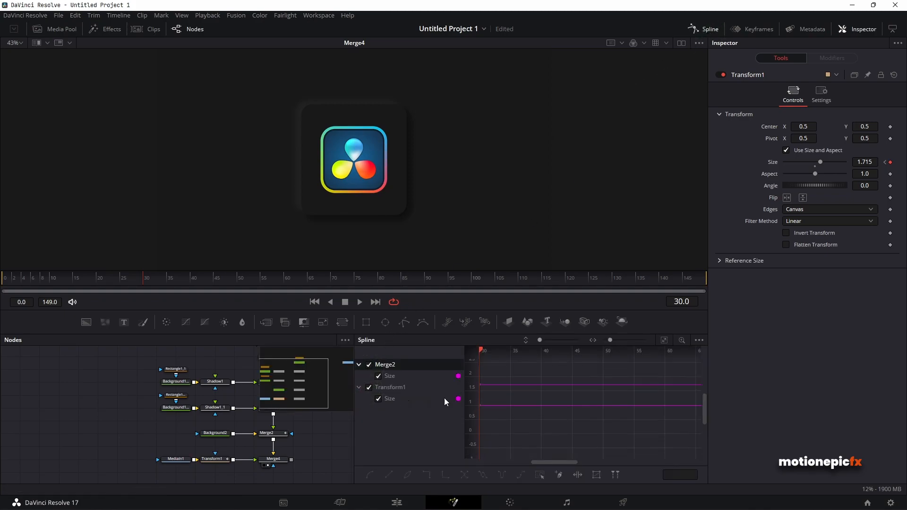
click(665, 341)
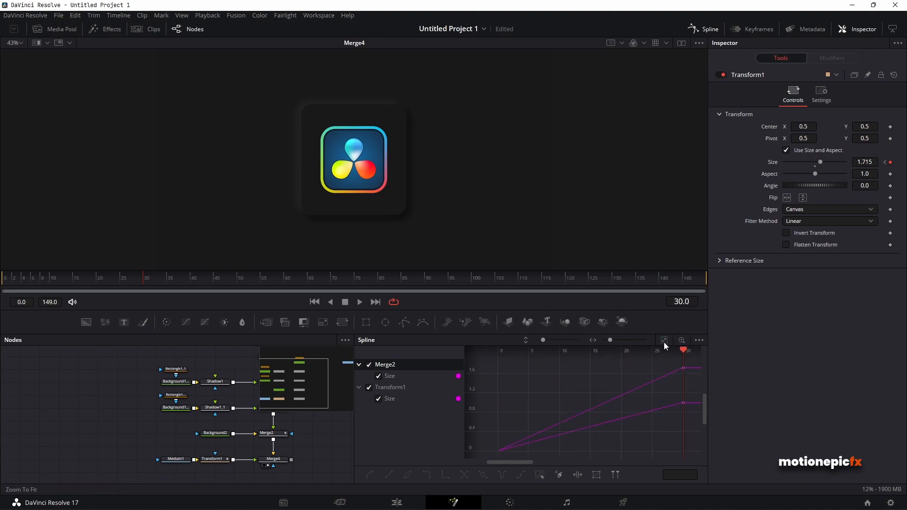
click(540, 476)
key(s)
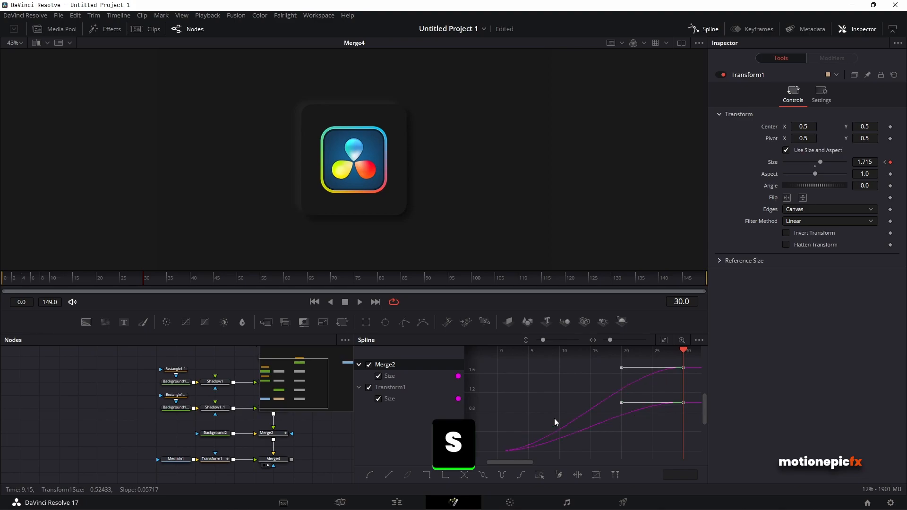
key(t)
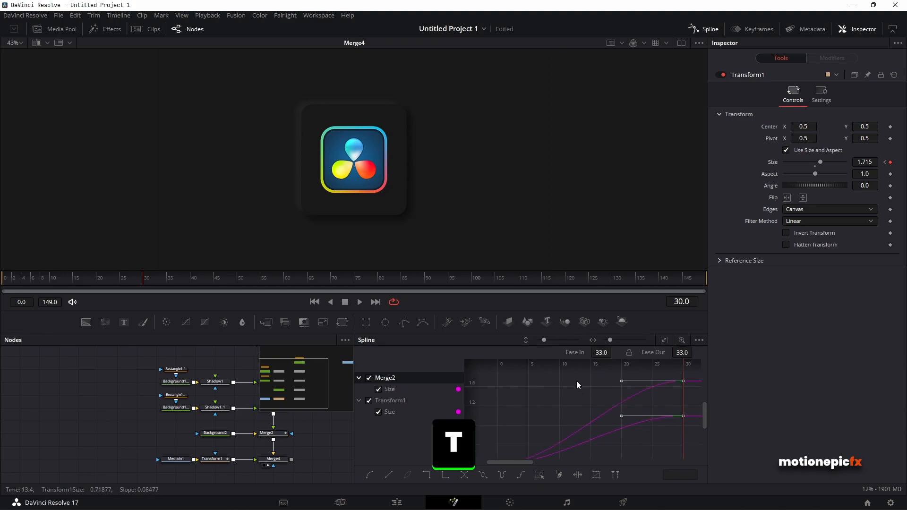
drag(601, 357, 705, 49)
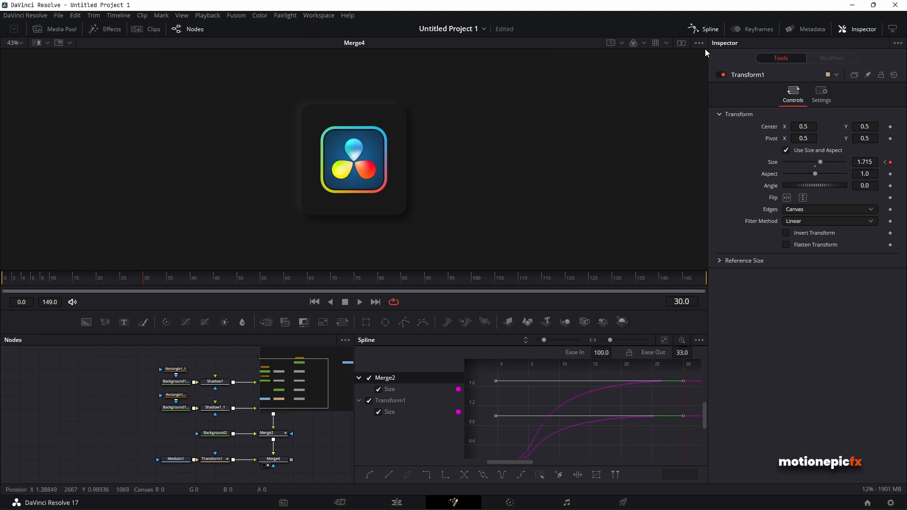
click(708, 33)
- Play back the scale-up animation from frame 0 to check the easing of the shape and logo
drag(12, 282, 2, 282)
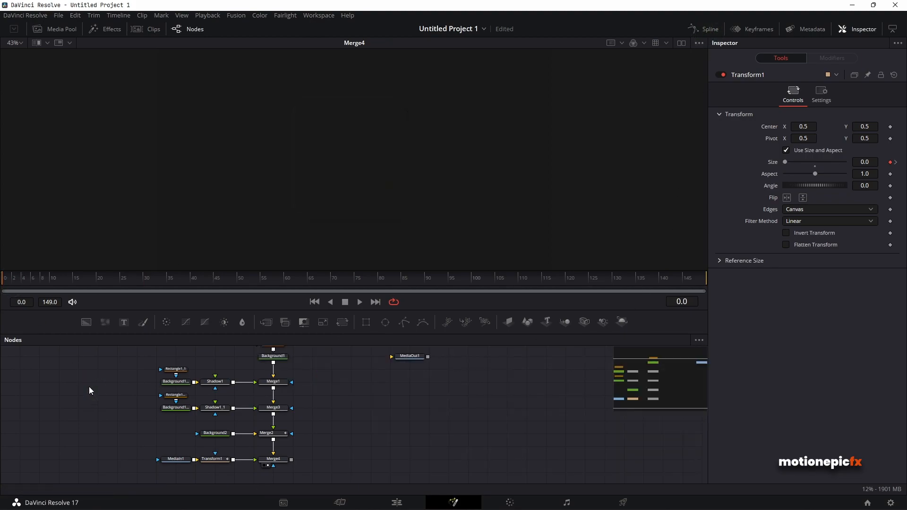
key(space)
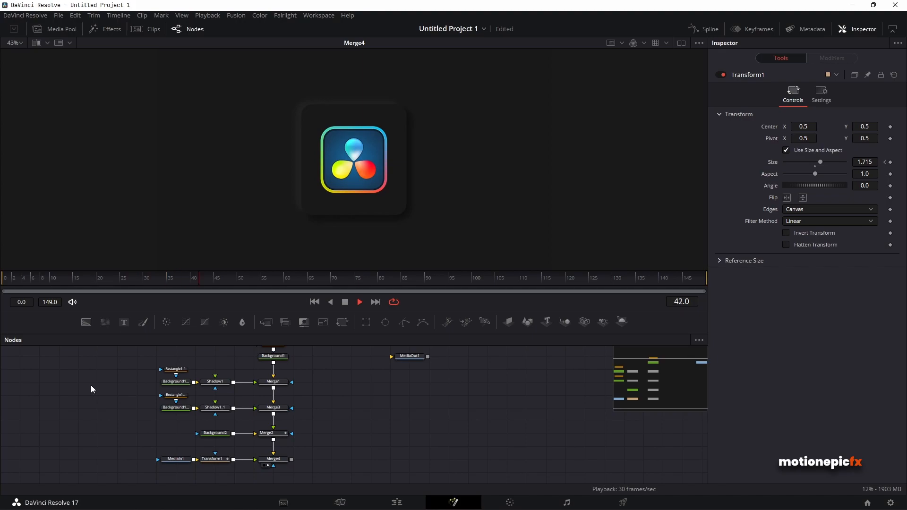
drag(37, 278, 3, 277)
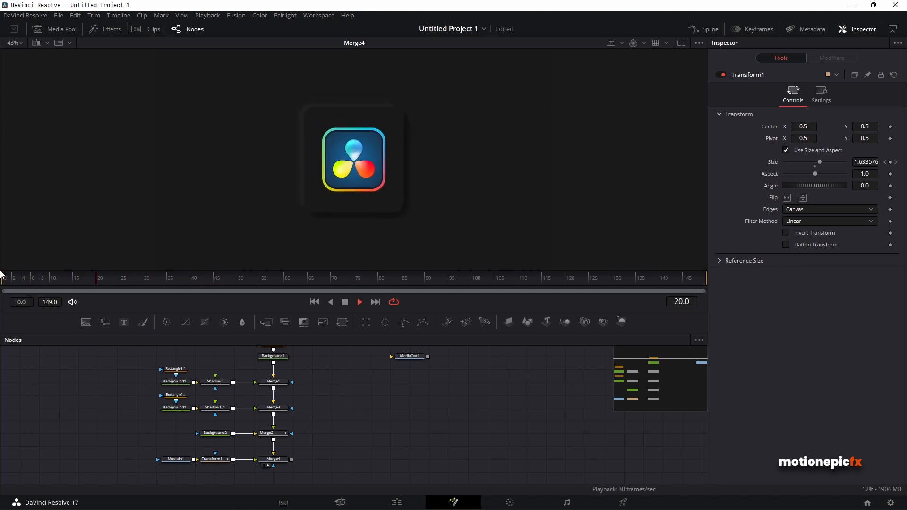
scroll(323, 173, down, 2)
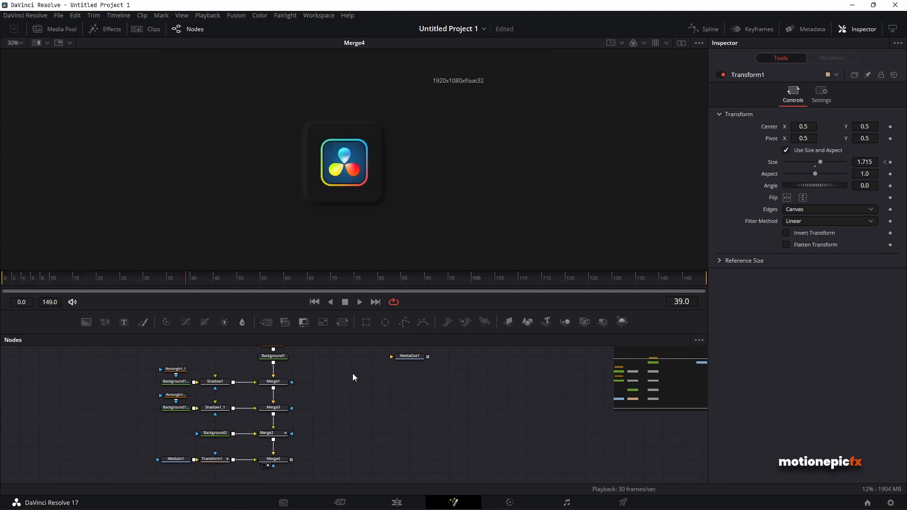
- Group all the shape and logo nodes except MediaOut1, and rename the group FG
drag(113, 352, 313, 480)
key(ctrl+g)
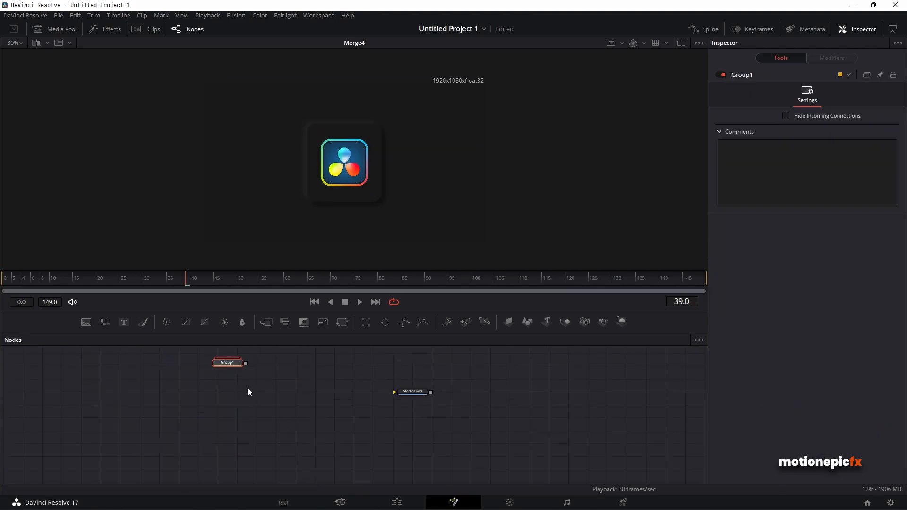
key(F2)
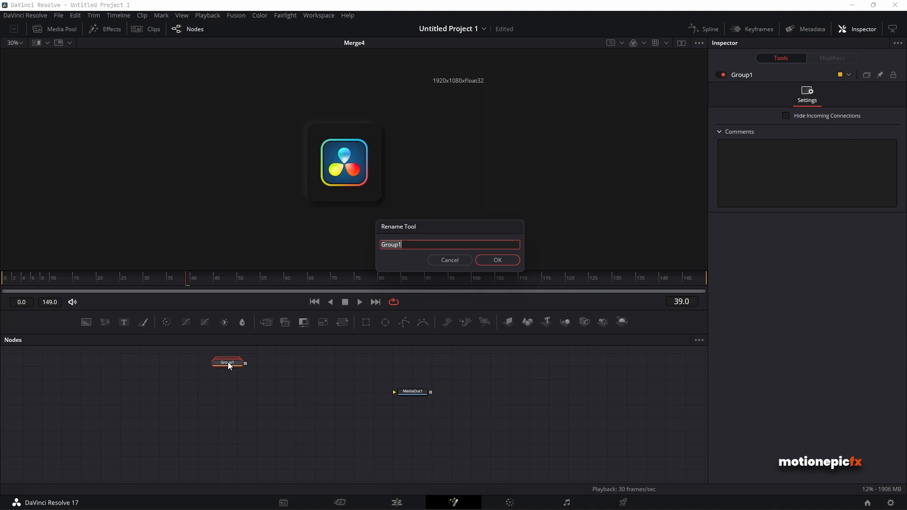
text(FG)
click(495, 257)
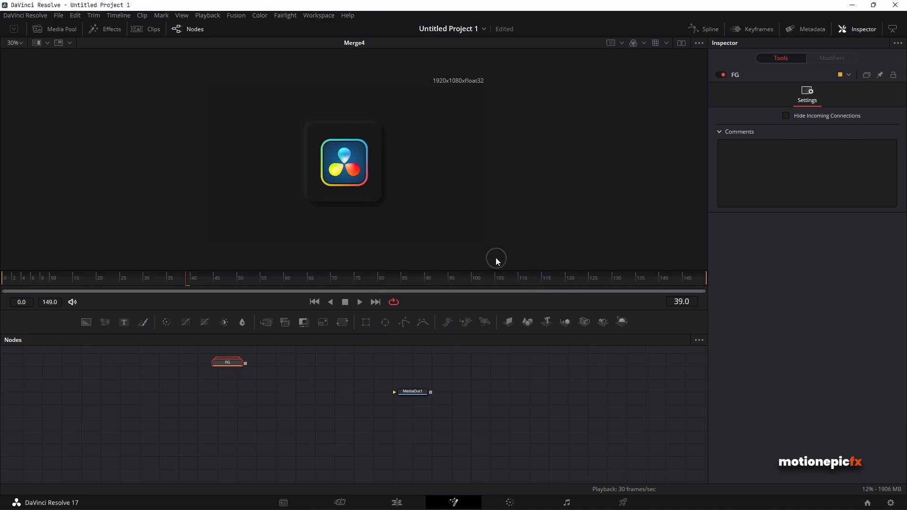
- Add a separate sEllipse node below the FG group
click(189, 421)
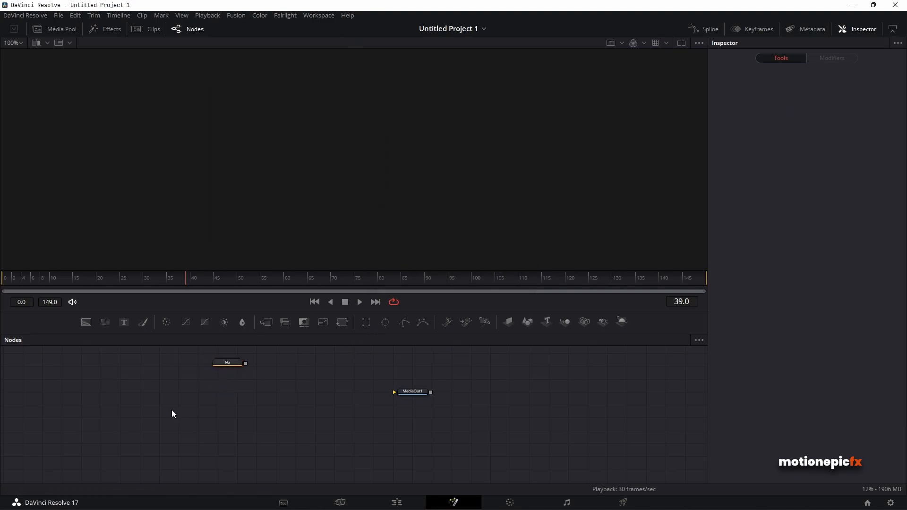
key(shift+space)
text(se)
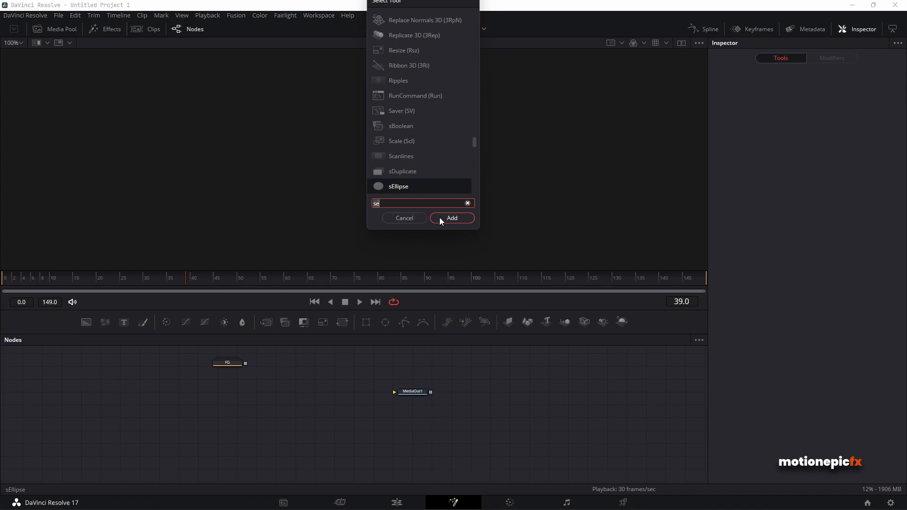
click(441, 218)
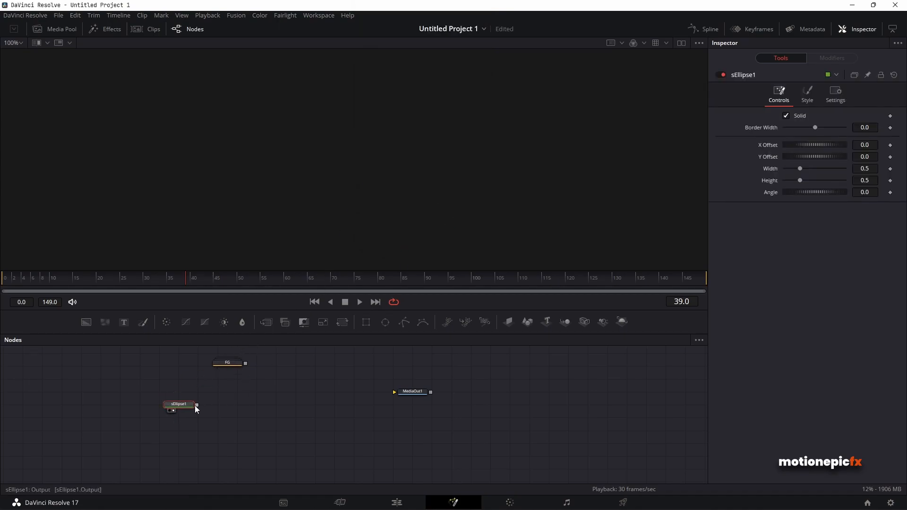
- Add an sRender node after sEllipse1, show it in the viewer and space the two nodes apart
key(shift+space)
text(se)
key(BackSpace)
text(r)
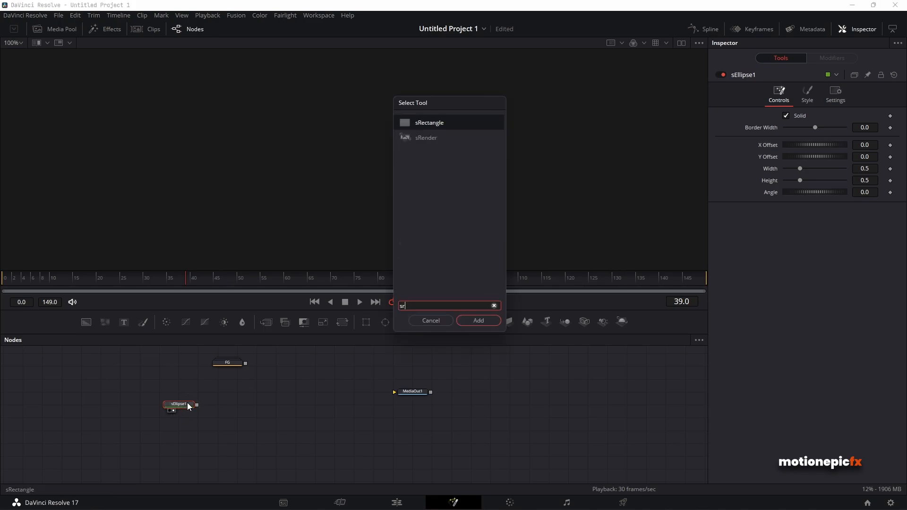
text(ender)
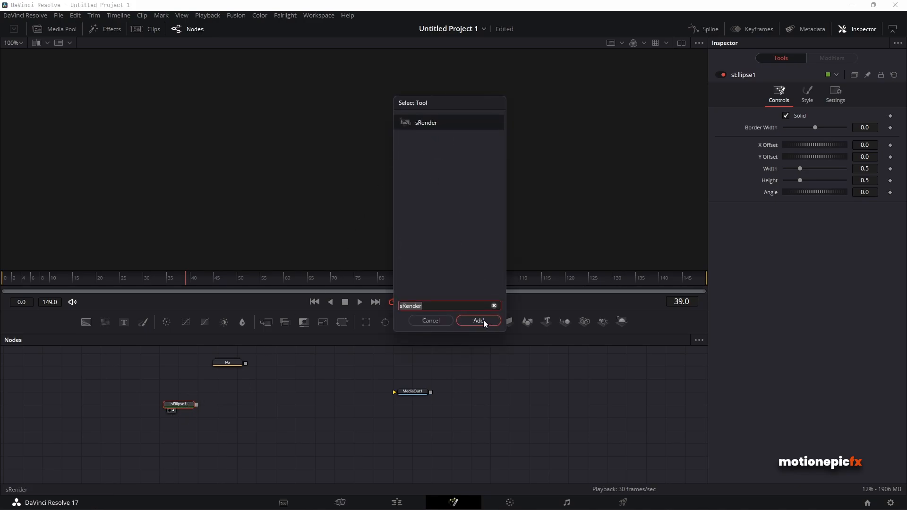
click(484, 320)
drag(228, 409, 381, 146)
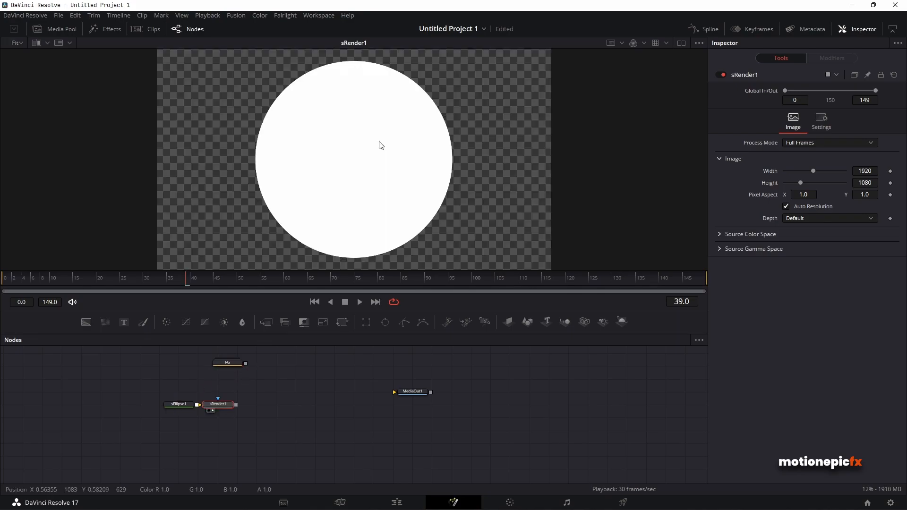
drag(222, 405, 240, 405)
- Link sEllipse1's width to its height with an expression, and shrink the height to 0.003
click(181, 405)
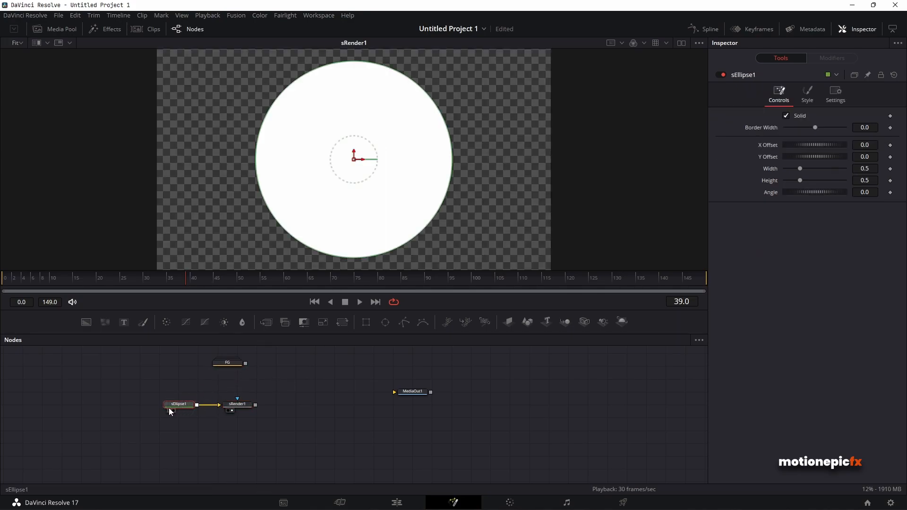
right_click(771, 169)
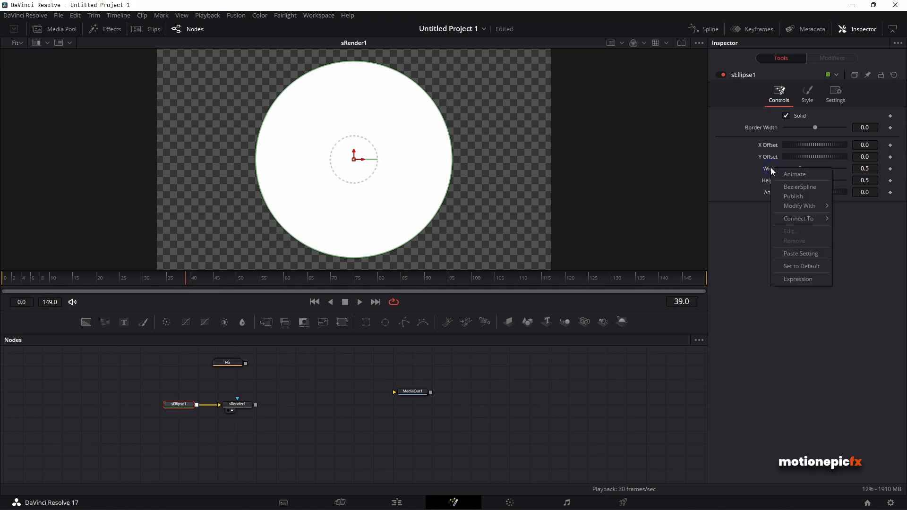
click(799, 277)
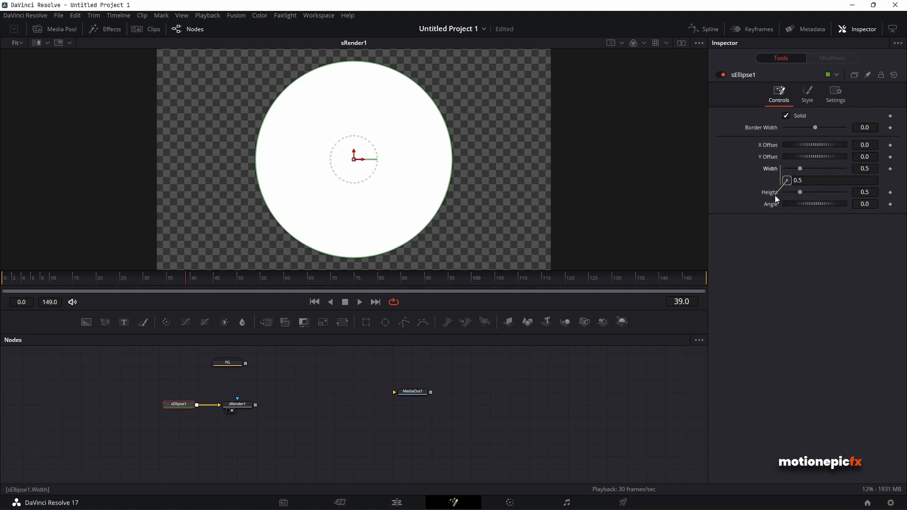
drag(772, 194, 772, 194)
drag(801, 194, 787, 192)
drag(871, 192, 866, 192)
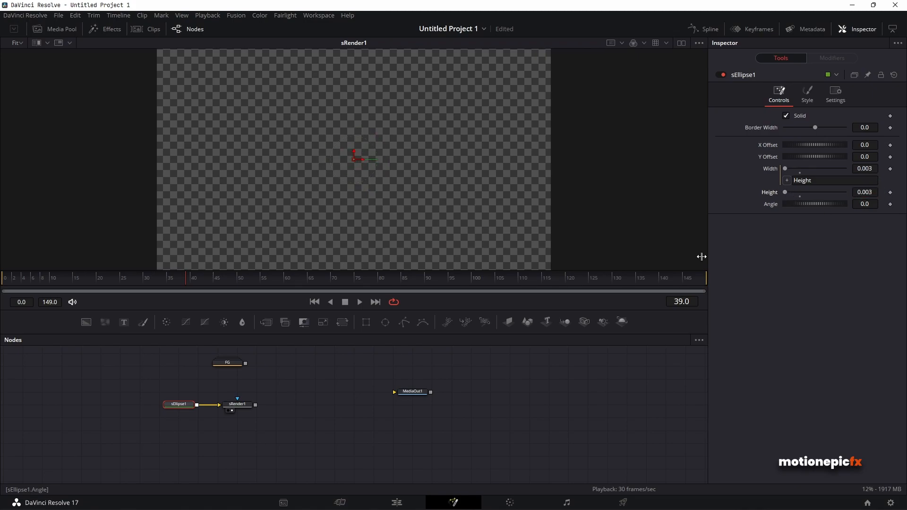
click(483, 389)
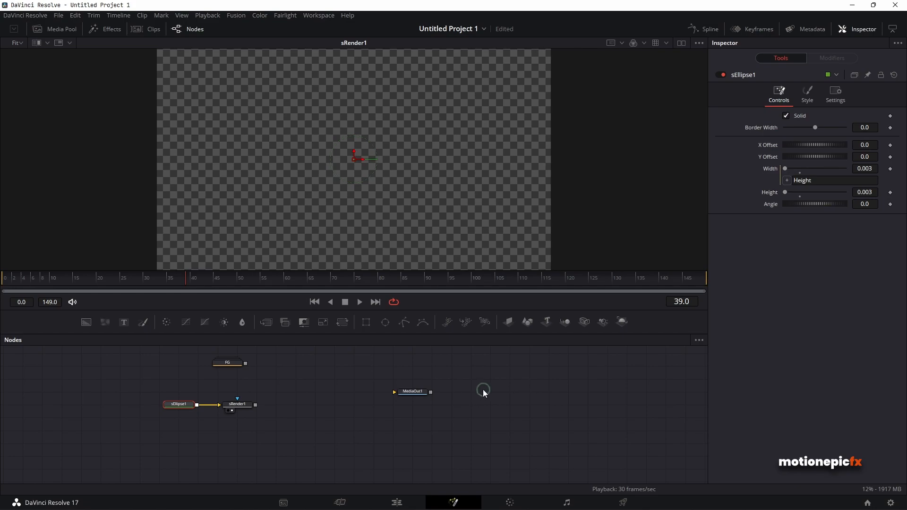
- Turn off the checker underlay in the viewer
right_click(412, 114)
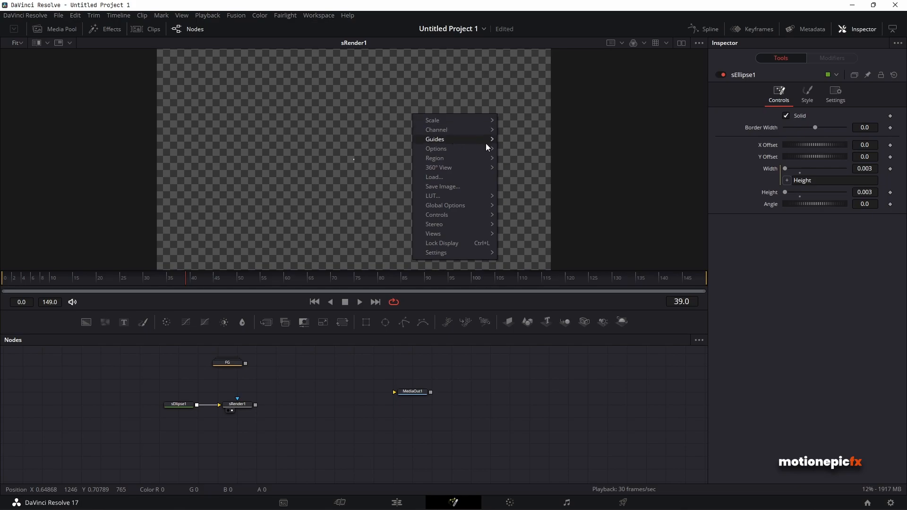
mouse_move(478, 150)
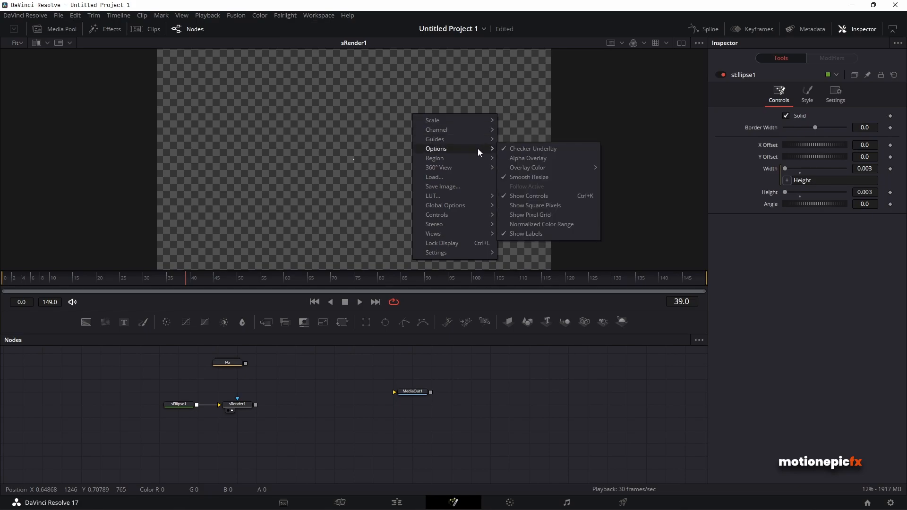
click(517, 149)
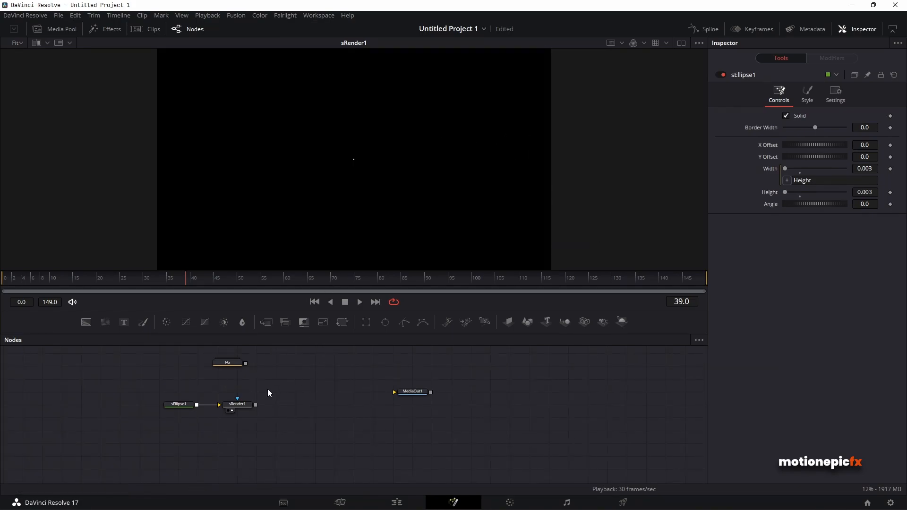
- Set sEllipse1's height to 0.004 and insert an sGrid node between sEllipse1 and sRender1
click(153, 408)
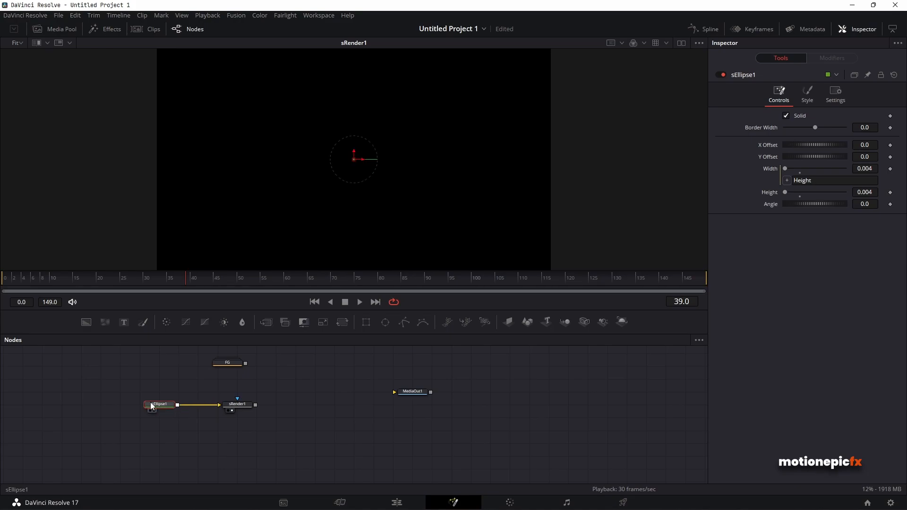
drag(144, 407, 135, 406)
key(shift+space)
text(sRender)
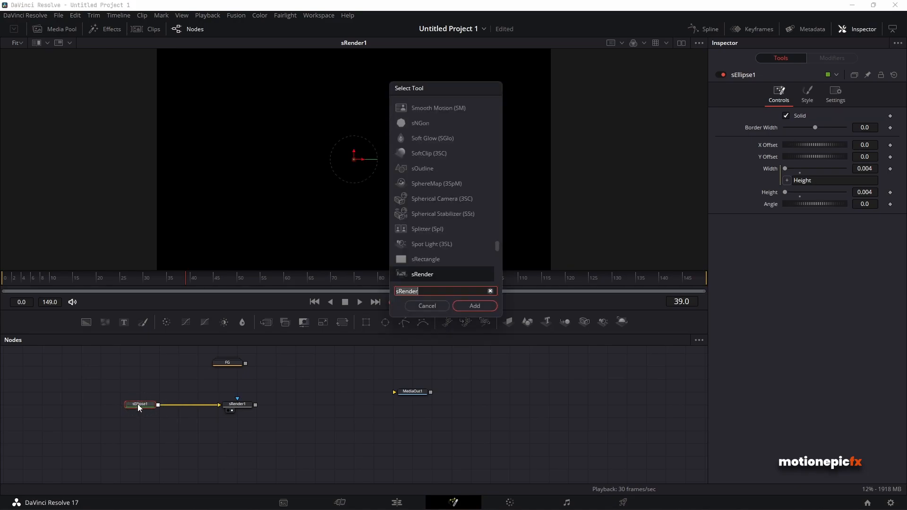
text(sgr)
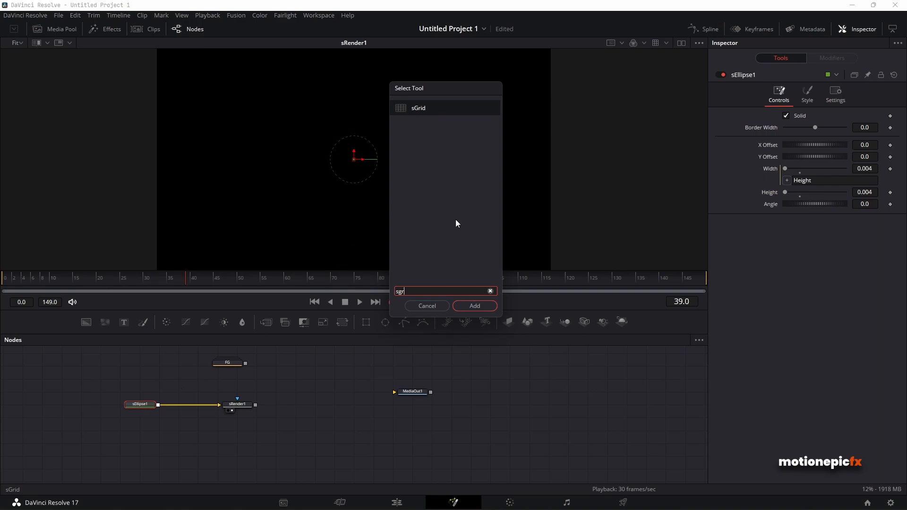
click(483, 308)
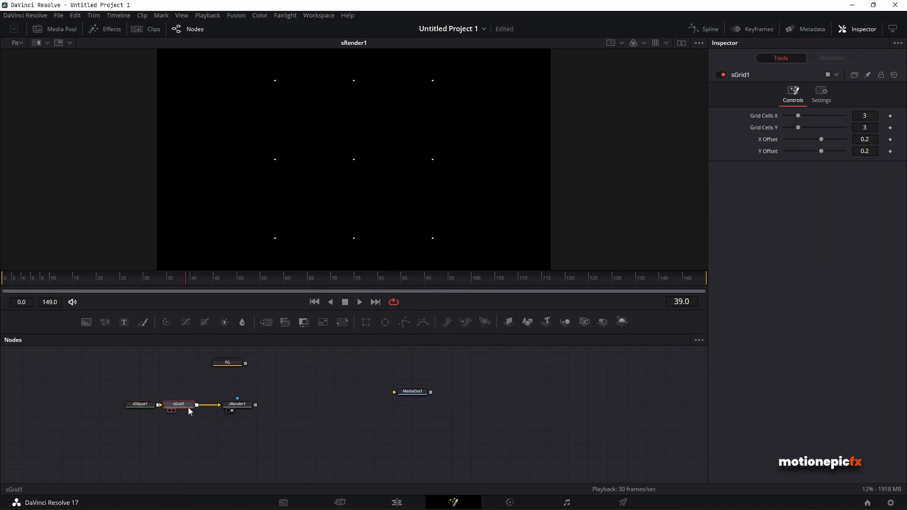
- Set sGrid1's X offset to 0.024, Y offset to 0.023 and grid cells to 50 by 45 to cover the frame
drag(872, 137, 841, 138)
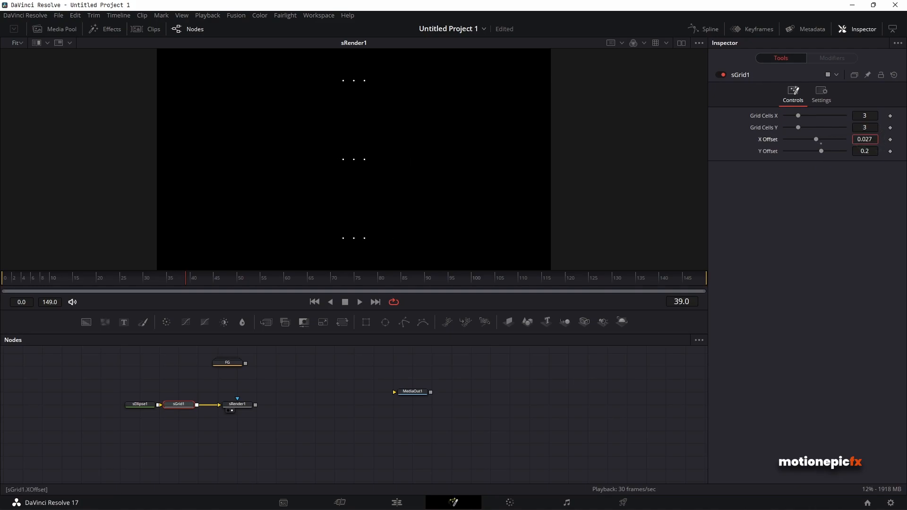
drag(871, 151, 824, 152)
drag(798, 116, 884, 112)
click(869, 116)
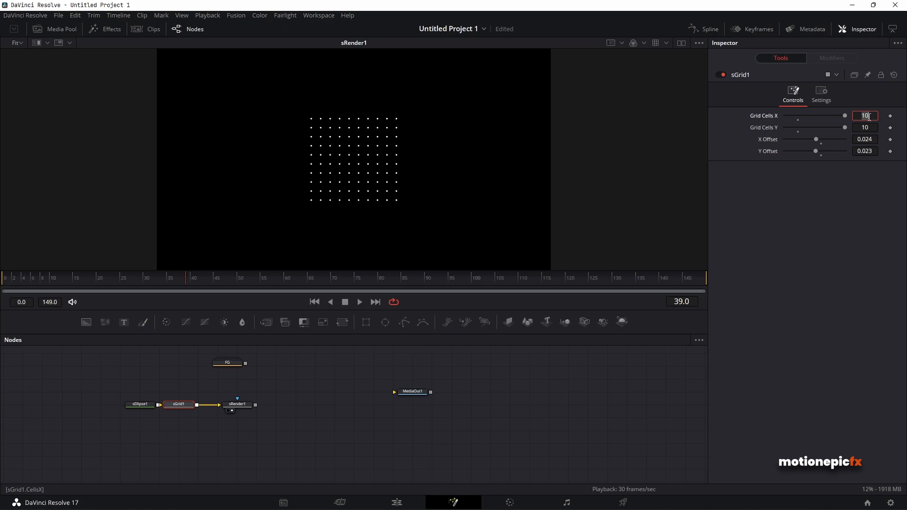
key(Tab)
text(40)
key(Tab)
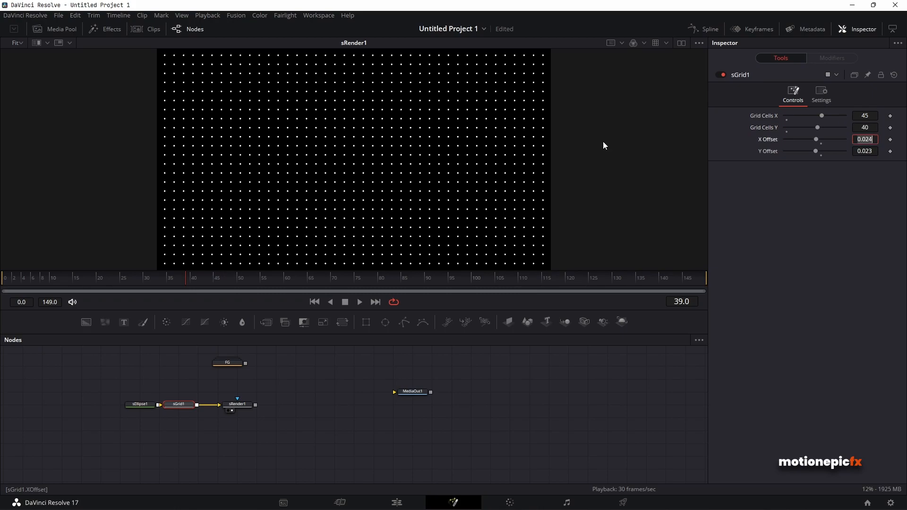
scroll(514, 132, down, 2)
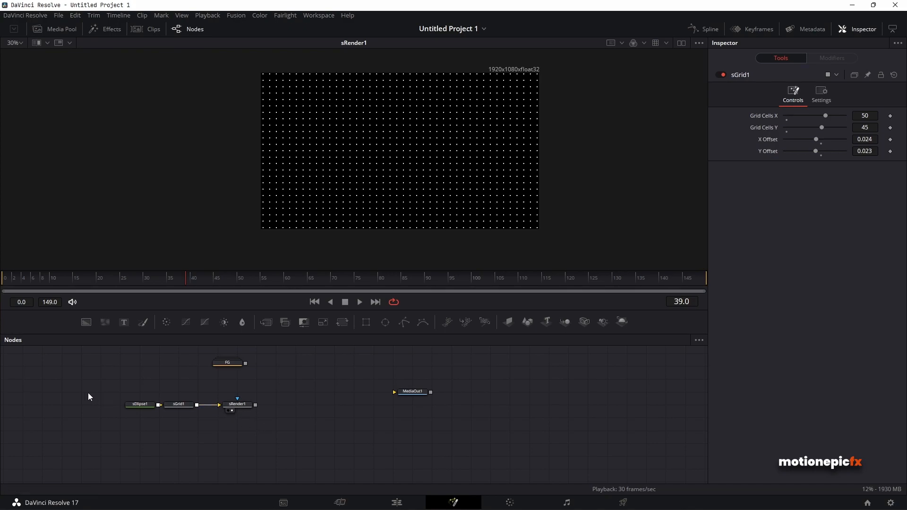
- Move the dot-grid nodes down, add a Displace node after sRender1 and show it in the viewer
drag(101, 385, 218, 434)
click(218, 433)
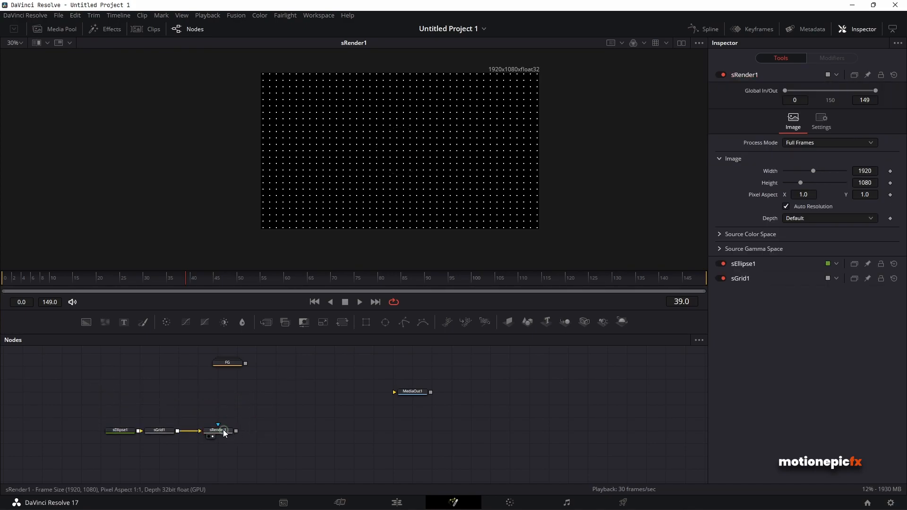
key(shift+space)
text(sgr)
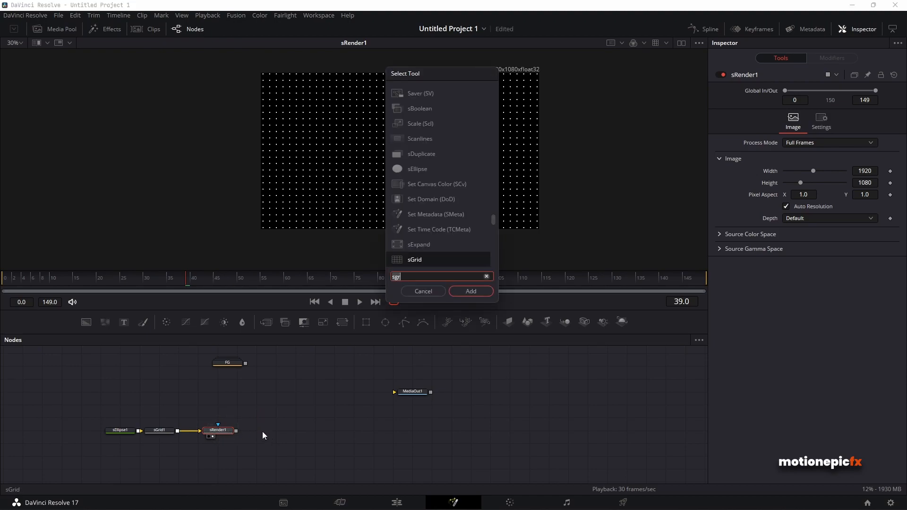
key(BackSpace)
key(BackSpace)
key(BackSpace)
text(dis)
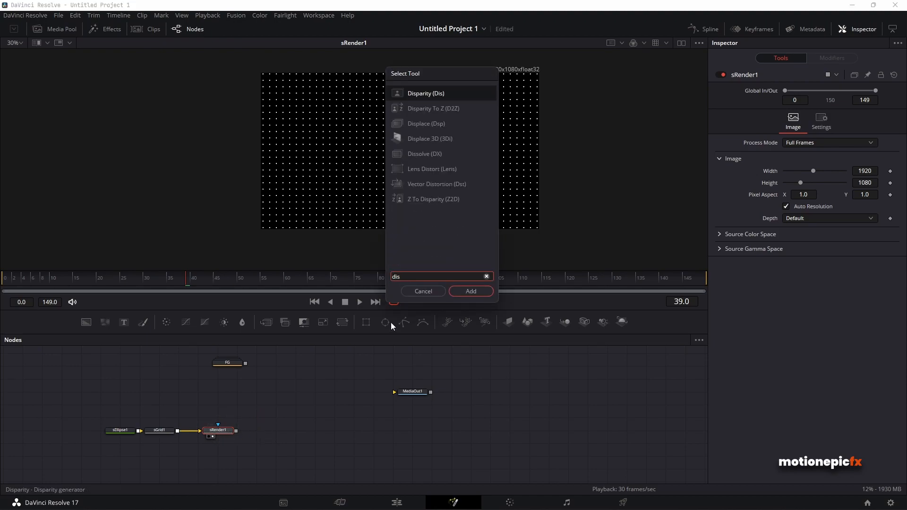
text(place)
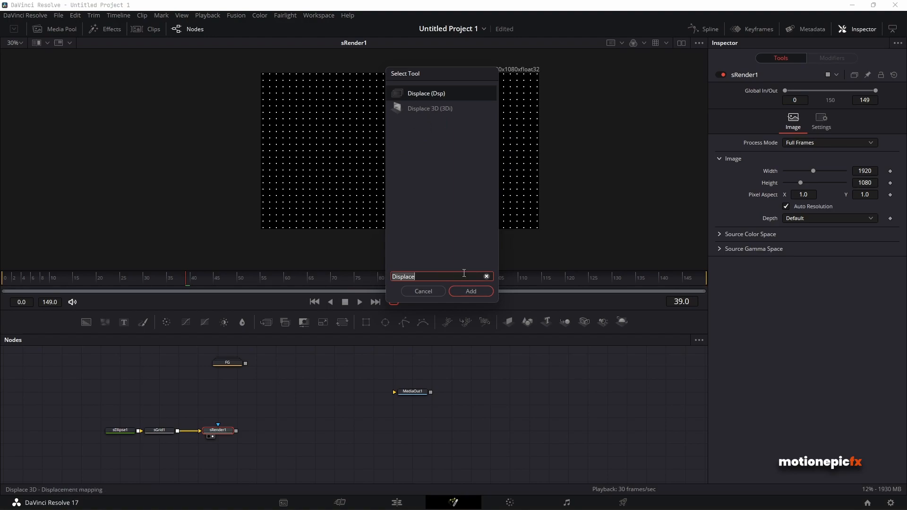
click(471, 291)
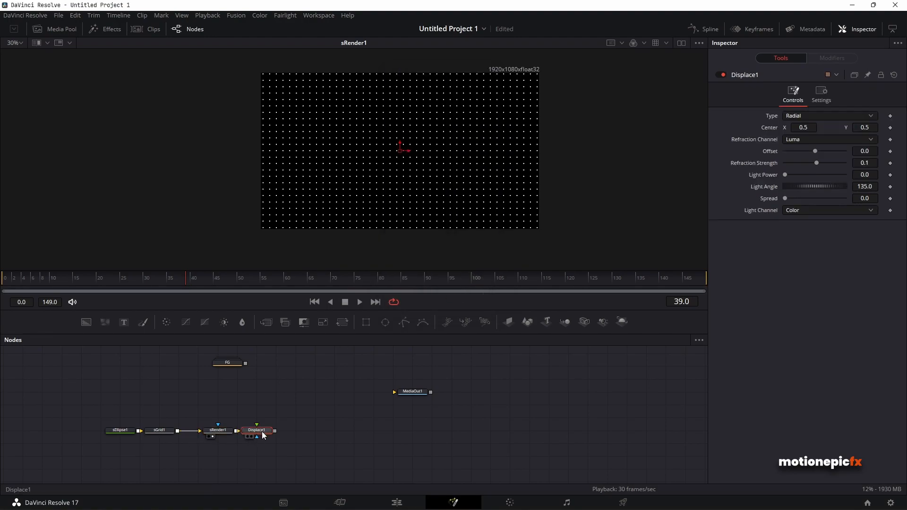
drag(263, 435, 419, 162)
- Try a different refraction strength on Displace1 while scrubbing the timeline, and reset it to the default
drag(70, 277, 147, 277)
drag(818, 163, 708, 177)
drag(173, 274, 217, 279)
double_click(758, 164)
double_click(772, 155)
- Connect a FastNoise node to Displace1's foreground input and view the noise and the displaced grid side by side
drag(273, 429, 292, 429)
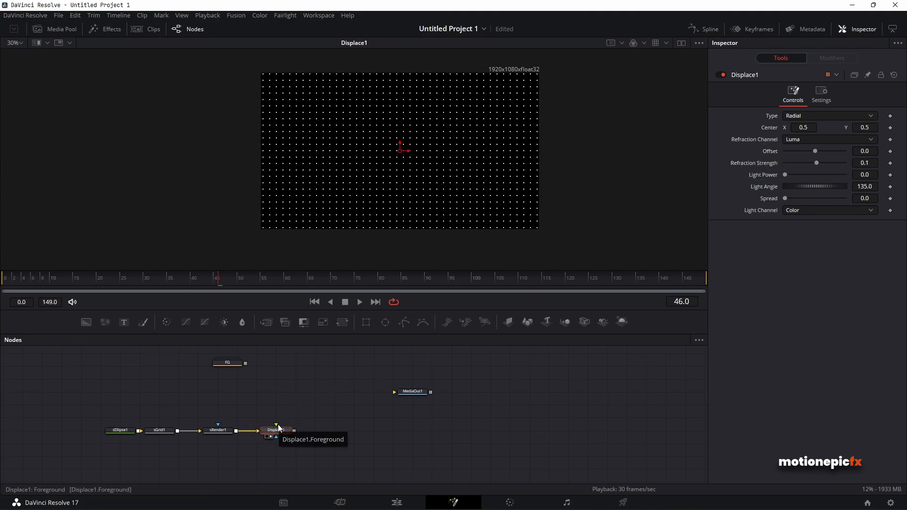
drag(105, 326, 277, 425)
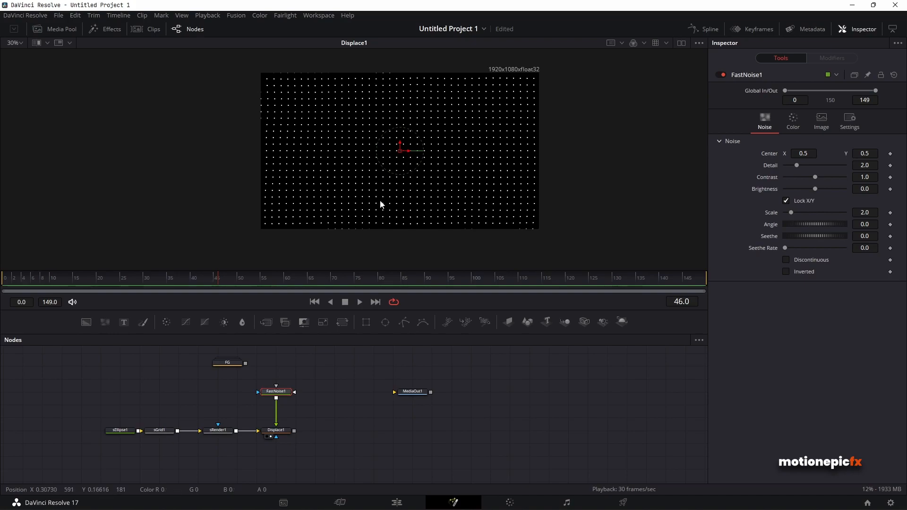
click(682, 44)
drag(276, 391, 167, 126)
scroll(251, 137, down, 2)
drag(515, 176, 466, 176)
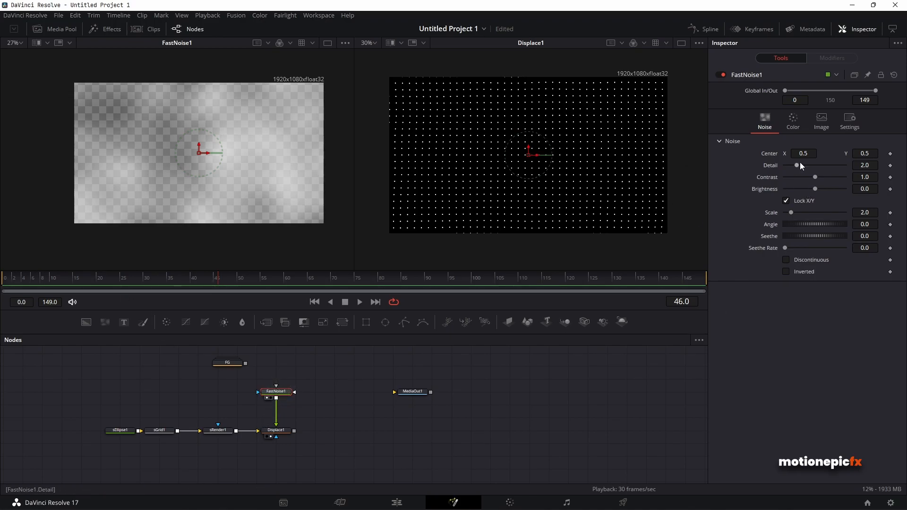
- Set FastNoise1's detail to 5.67, contrast to 2.9, brightness to -0.17 and scale to 0.75, and play the result from frame 0
drag(801, 164, 787, 212)
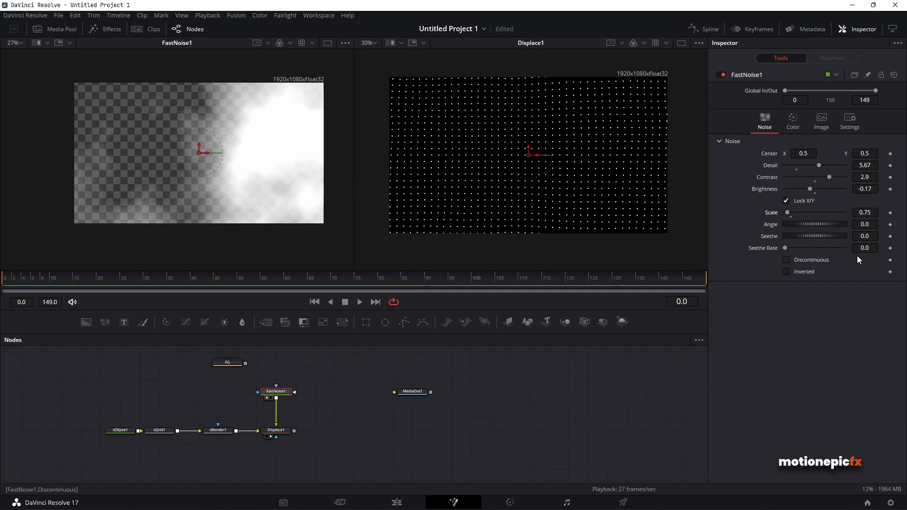
key(space)
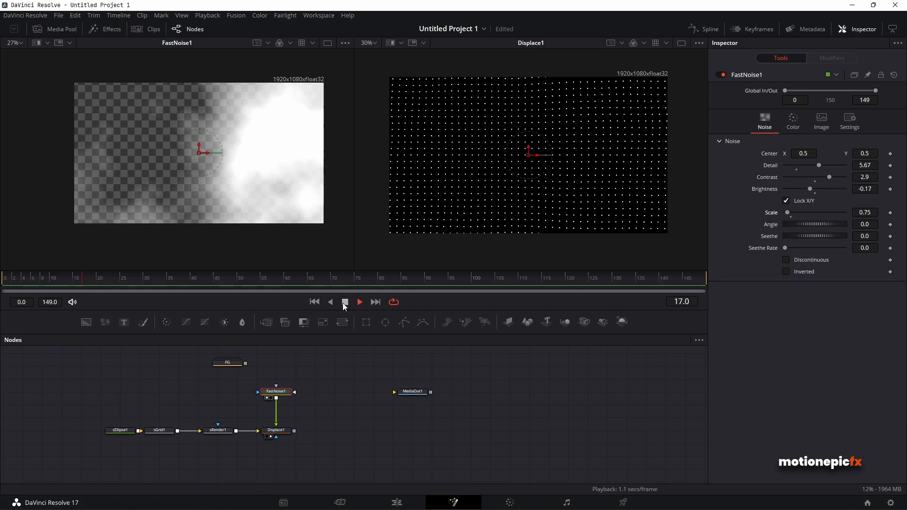
- Try seethe rates of 0.025 and 0.139 on FastNoise1, playing back the noise and the displaced grid with each
click(865, 247)
text(0.022)
key(Return)
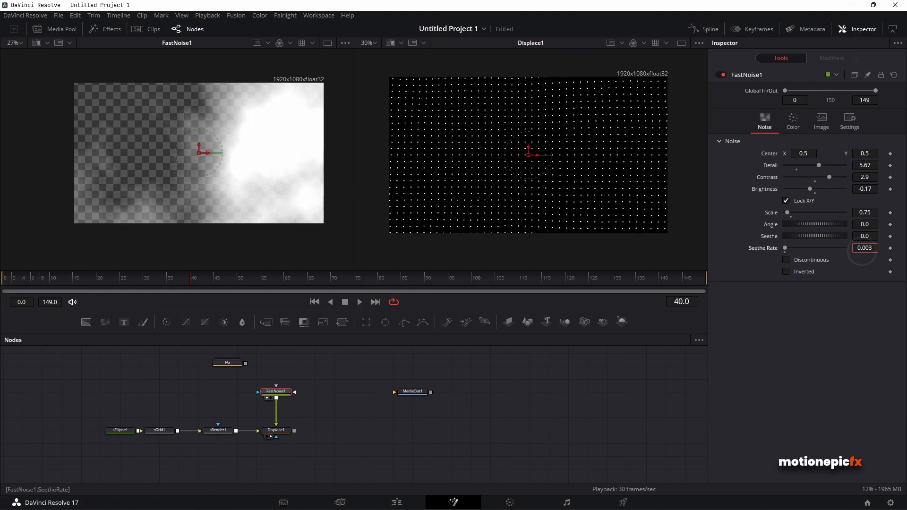
drag(865, 248, 870, 248)
click(5, 279)
key(space)
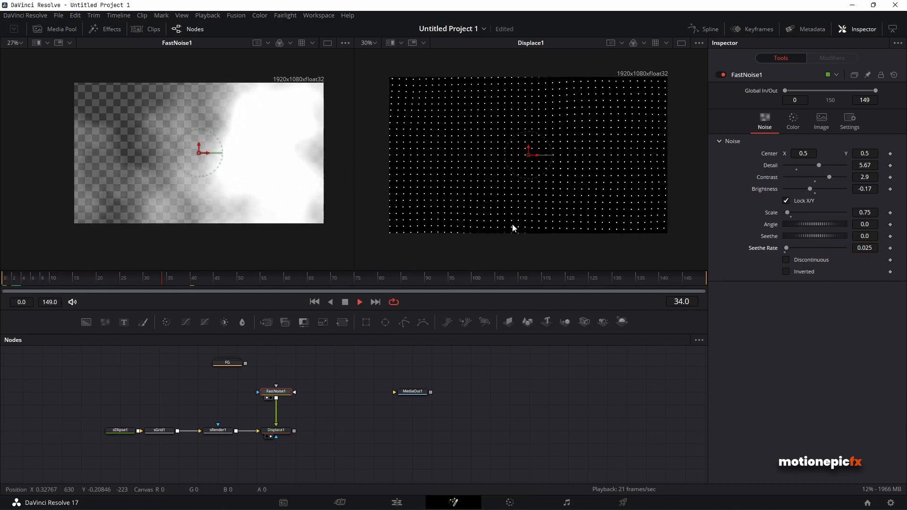
key(space)
drag(861, 247, 888, 247)
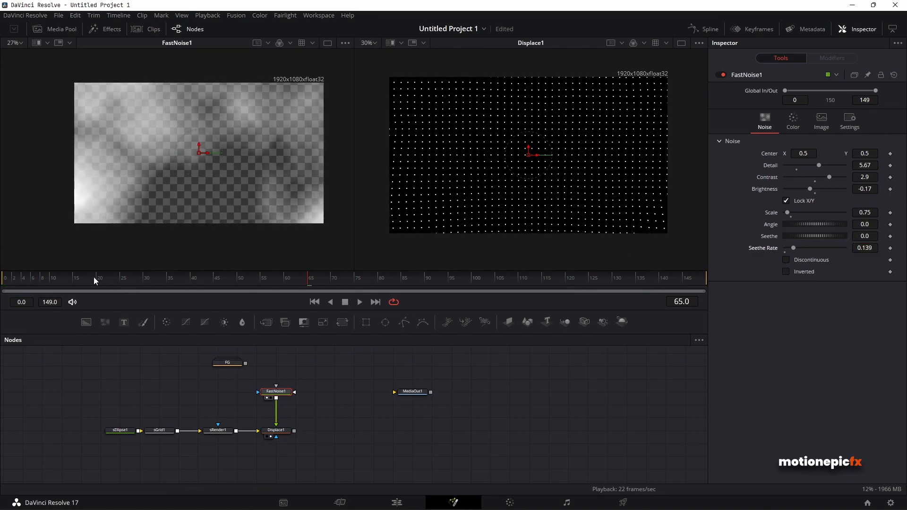
click(107, 277)
key(space)
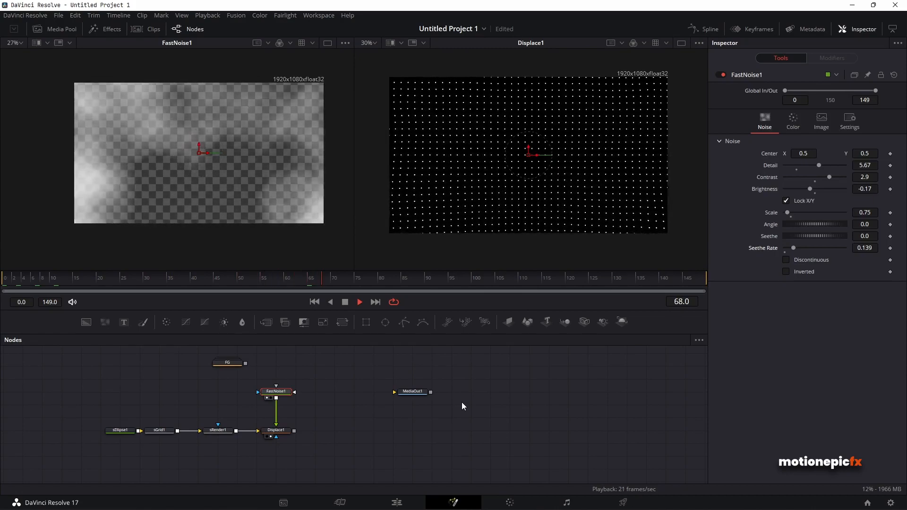
key(space)
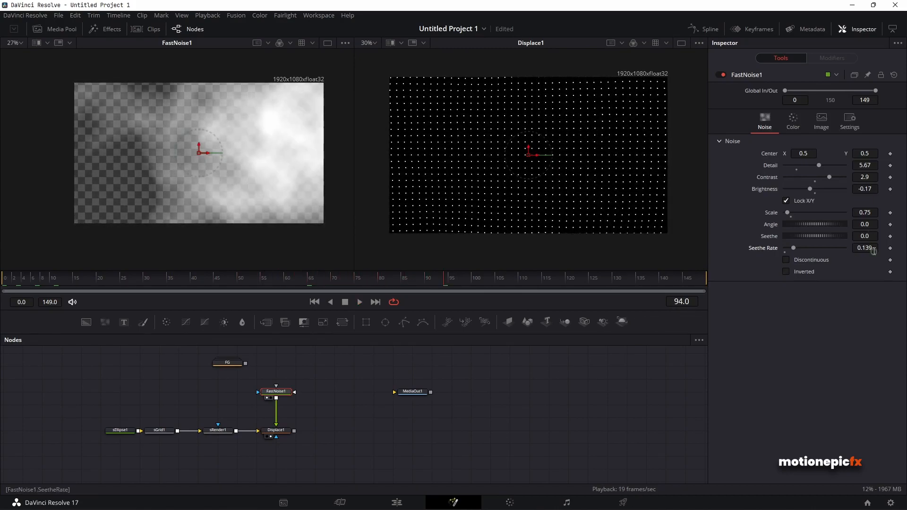
- Set FastNoise1's seethe rate to 0.12 and detail to 3.15, and play the animation from frame 0
double_click(875, 251)
text(0.12)
key(Return)
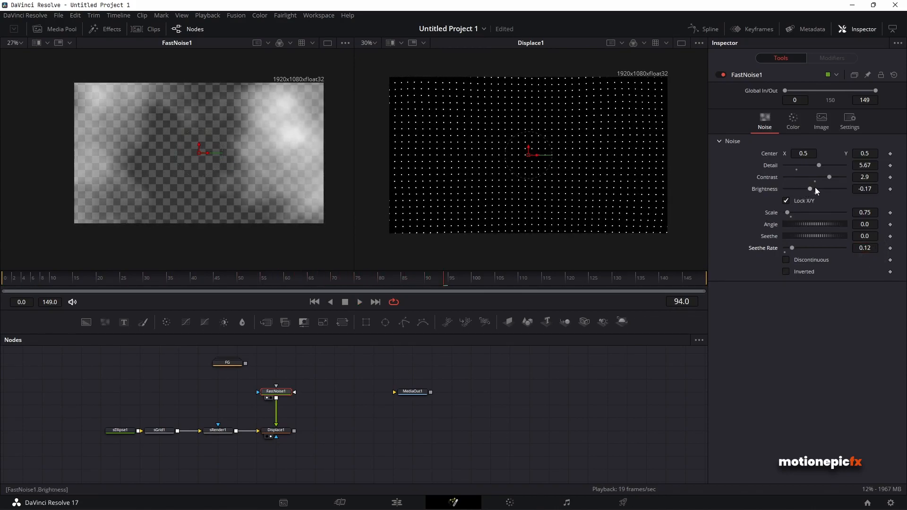
drag(818, 164, 811, 164)
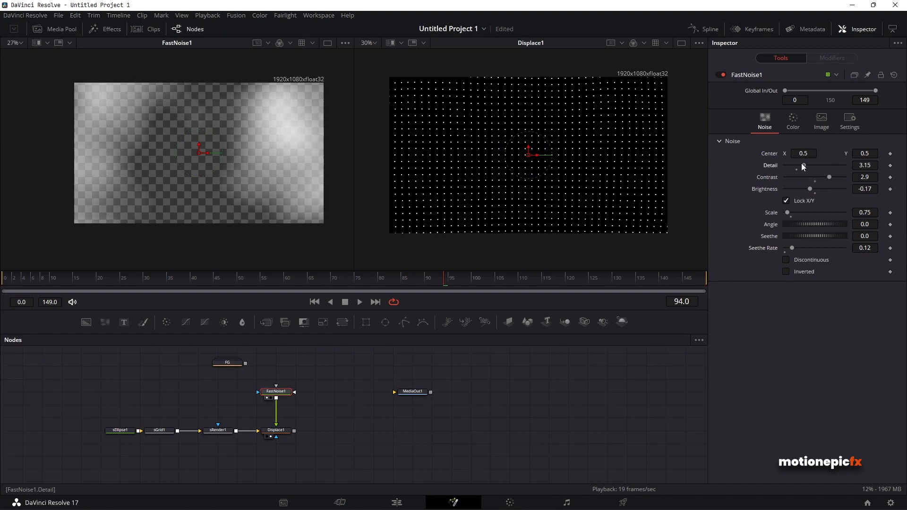
click(5, 278)
key(space)
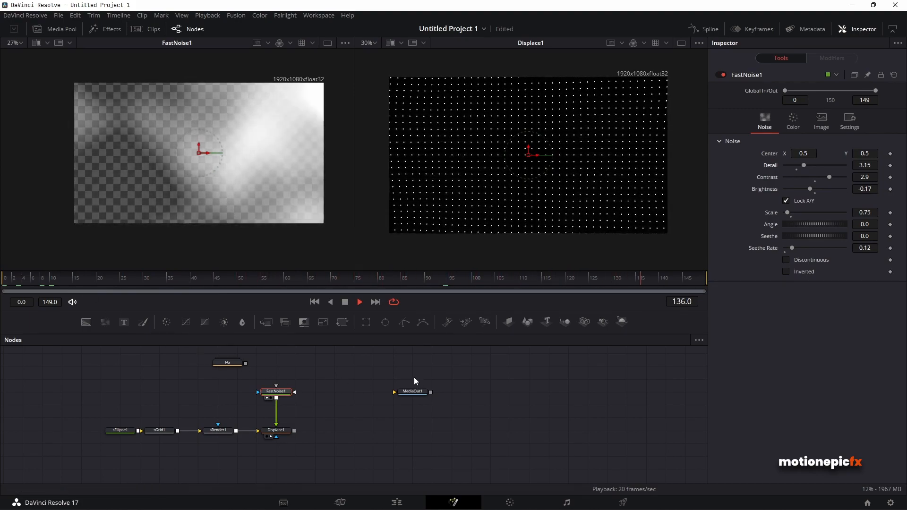
key(space)
- Add a Background node, merge it with Displace1's output, and show the merge in a single viewer
click(254, 467)
drag(254, 468, 291, 451)
drag(86, 322, 332, 415)
drag(317, 452, 573, 193)
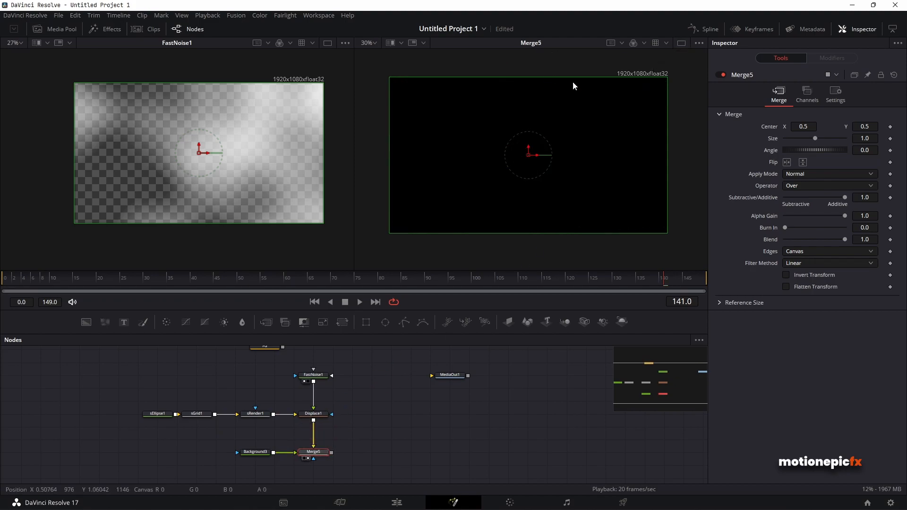
click(681, 44)
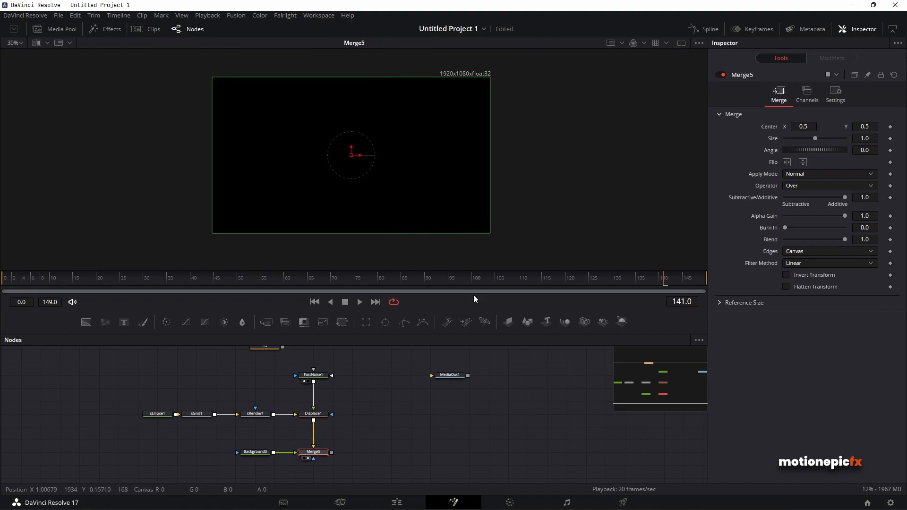
- Swap Merge5's inputs so the dots lie over the background, and set Background3's alpha to 0
right_click(318, 457)
click(346, 343)
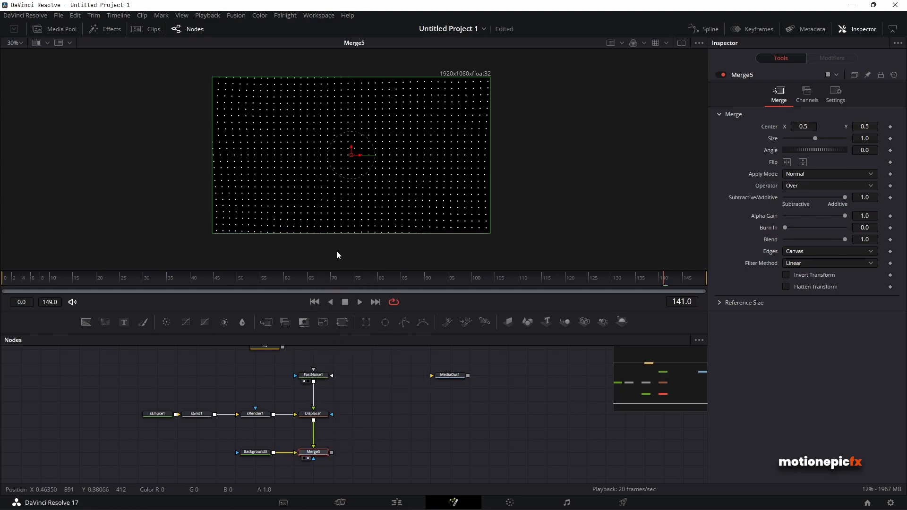
click(255, 453)
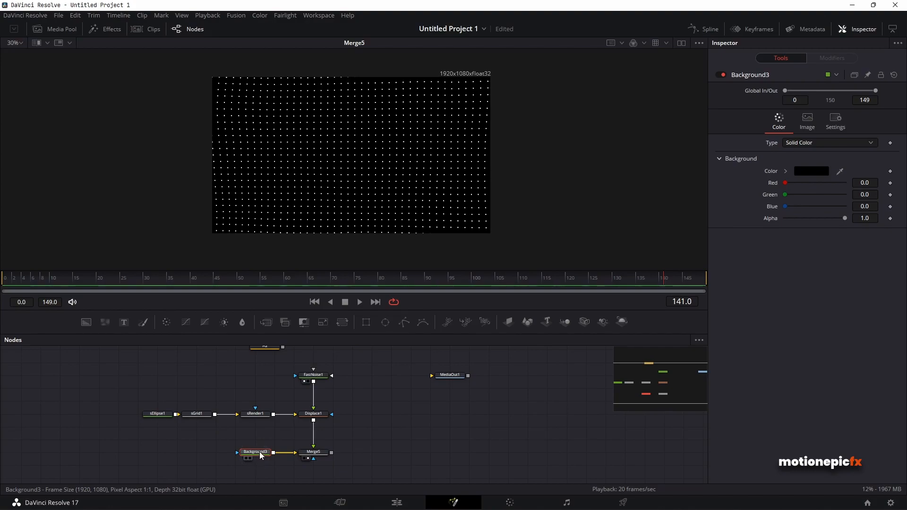
drag(845, 218, 751, 217)
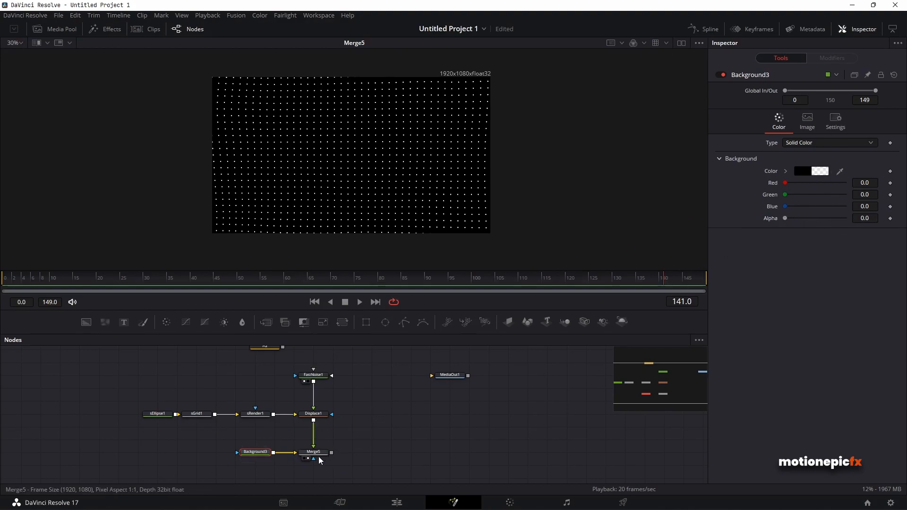
- Turn on the viewer's checker underlay and move Background3 farther away from Merge5
right_click(428, 138)
mouse_move(513, 176)
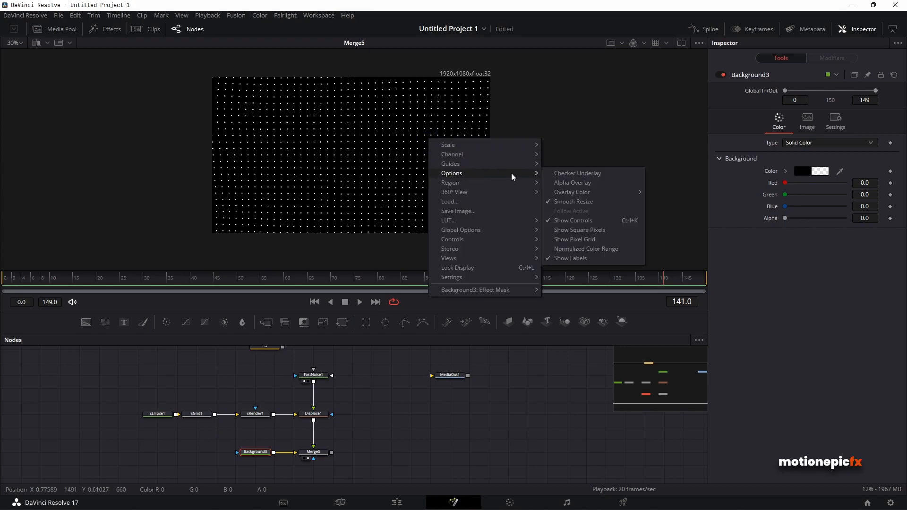
click(572, 175)
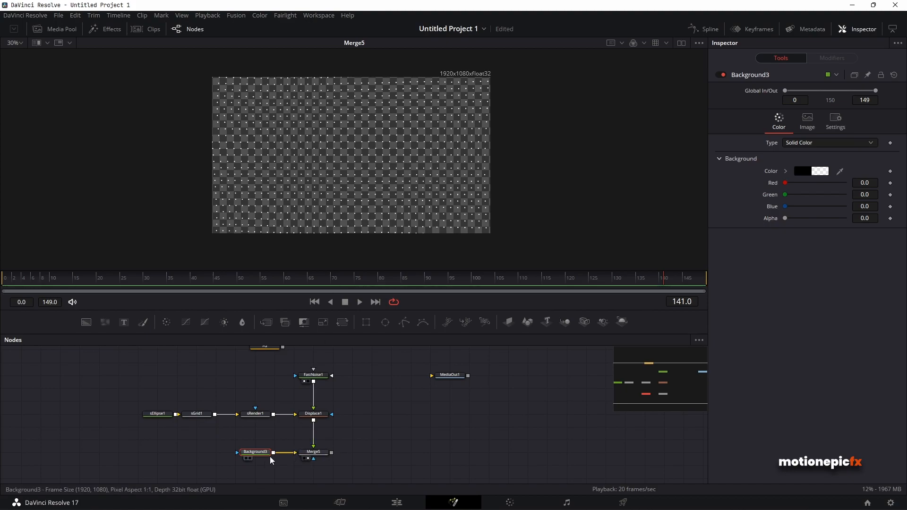
drag(261, 455, 241, 456)
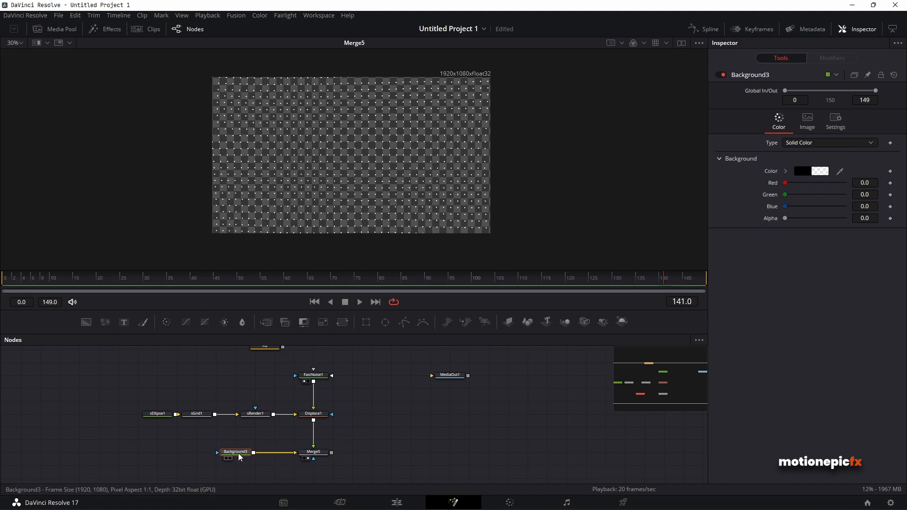
scroll(335, 154, up, 2)
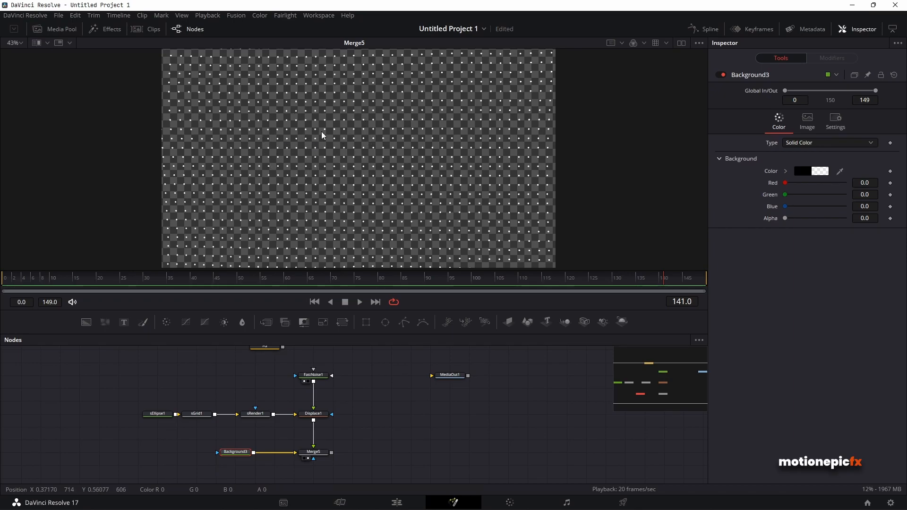
scroll(291, 122, down, 2)
scroll(291, 122, up, 2)
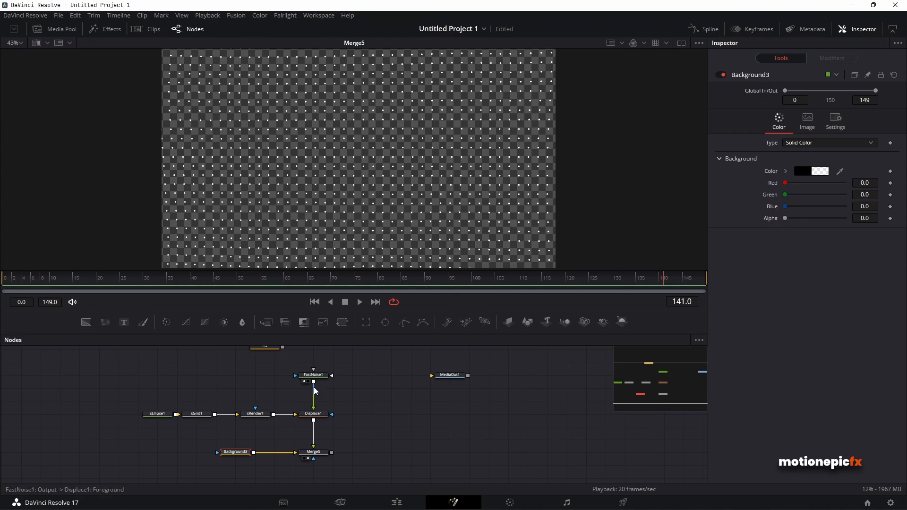
- Connect FastNoise1's output to Merge5's effect mask and scrub the timeline back to frame 0
drag(315, 383, 315, 464)
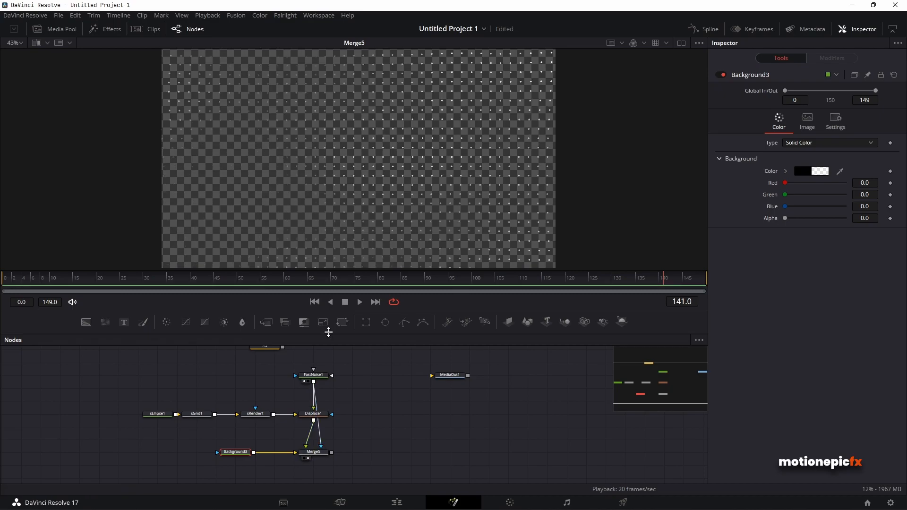
drag(118, 283, 9, 279)
click(405, 455)
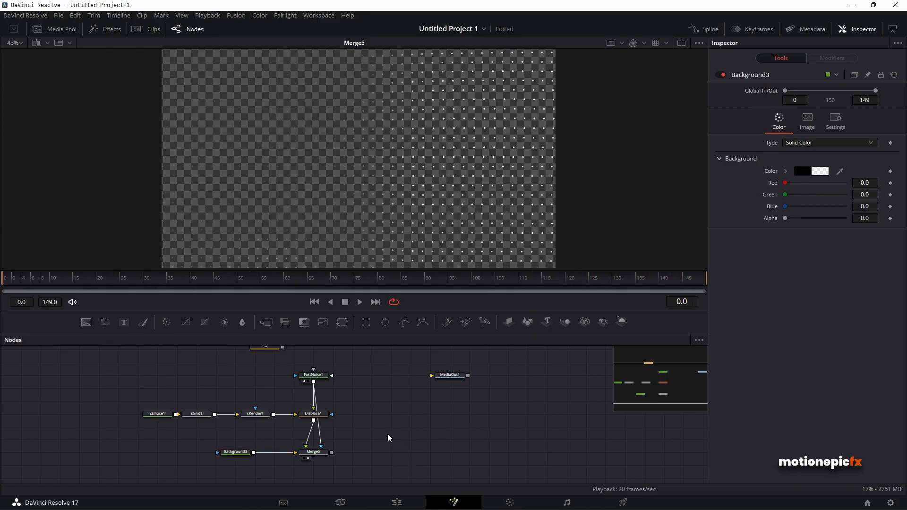
- Group all the dot-grid, noise, background and merge nodes and rename the group BG
drag(388, 438, 353, 445)
drag(78, 388, 317, 476)
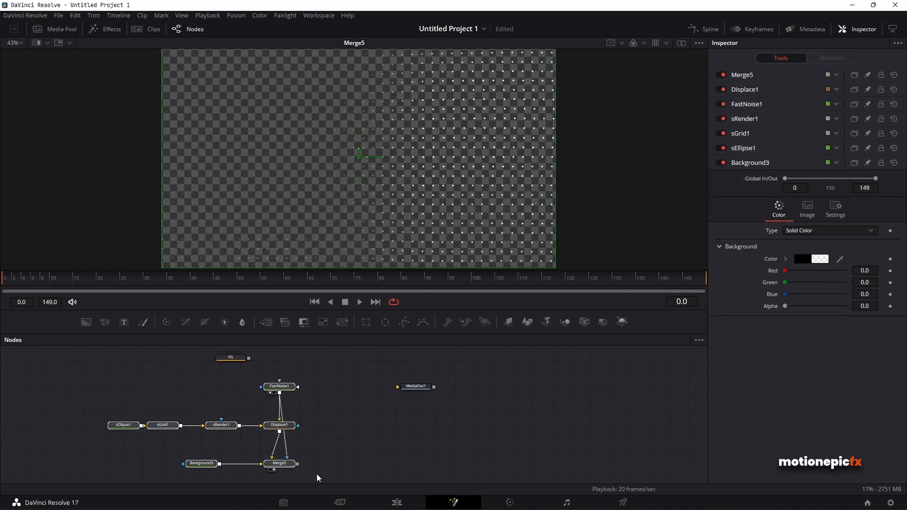
key(ctrl+g)
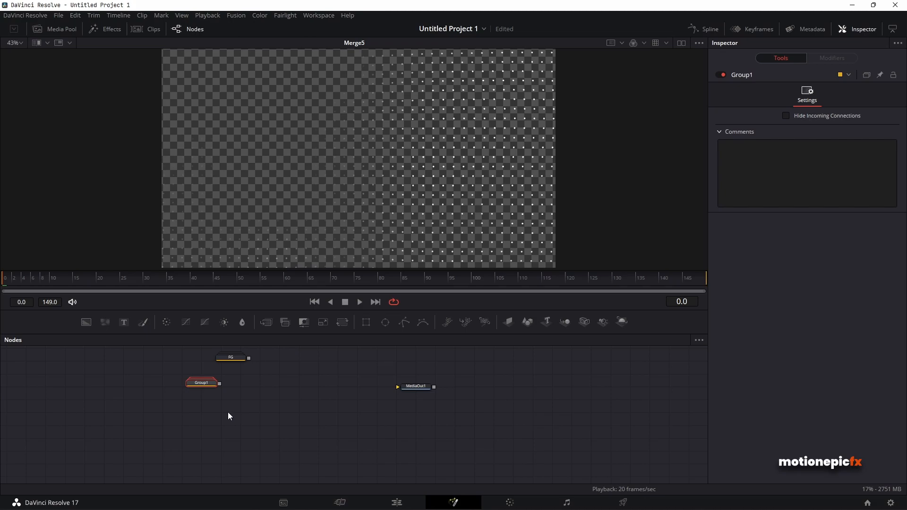
key(F2)
text(BG)
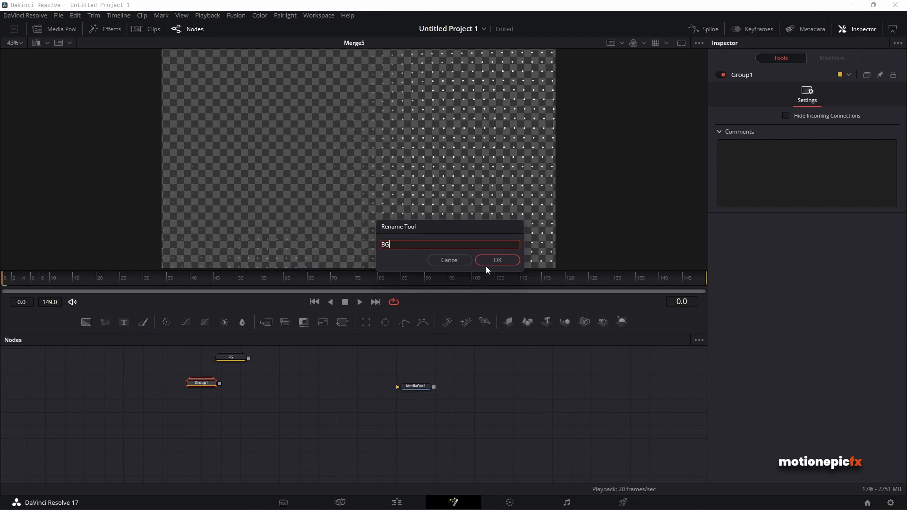
click(488, 263)
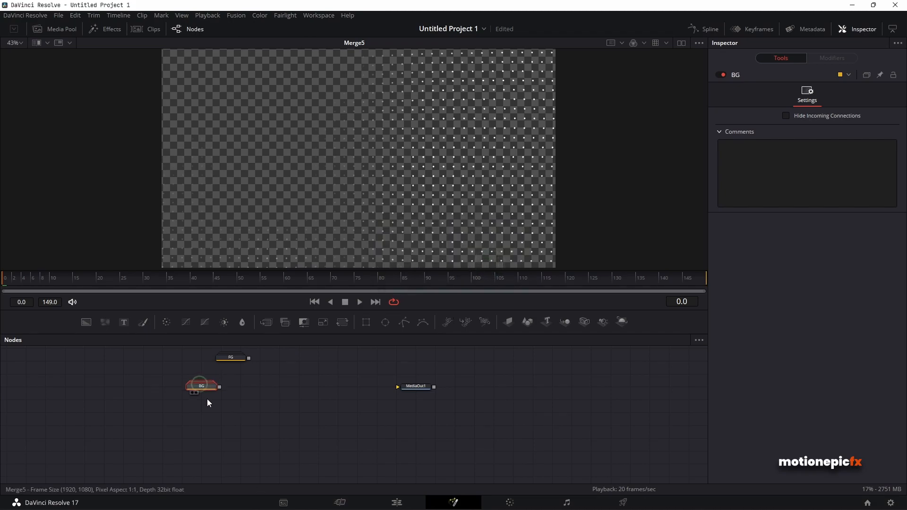
- Merge the FG group over the BG group, show the merge in the viewer and scrub to frame 68
drag(248, 358, 398, 182)
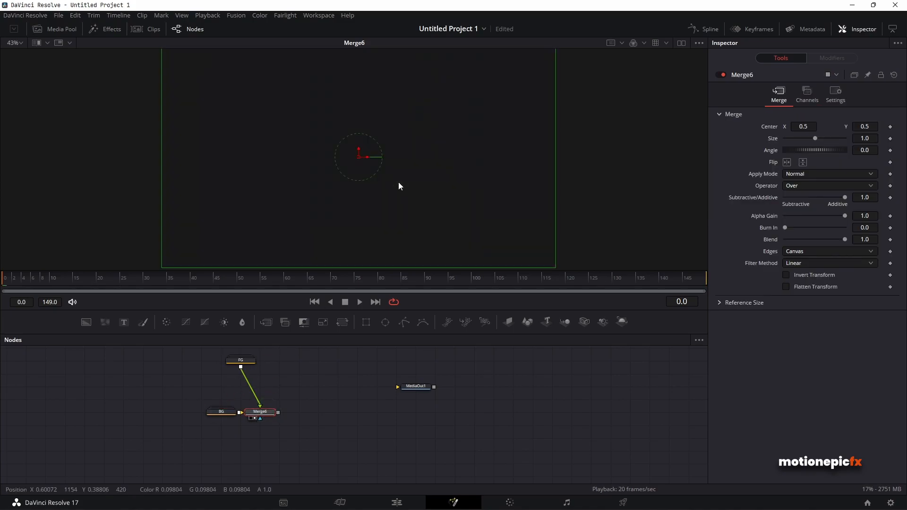
drag(243, 283, 323, 280)
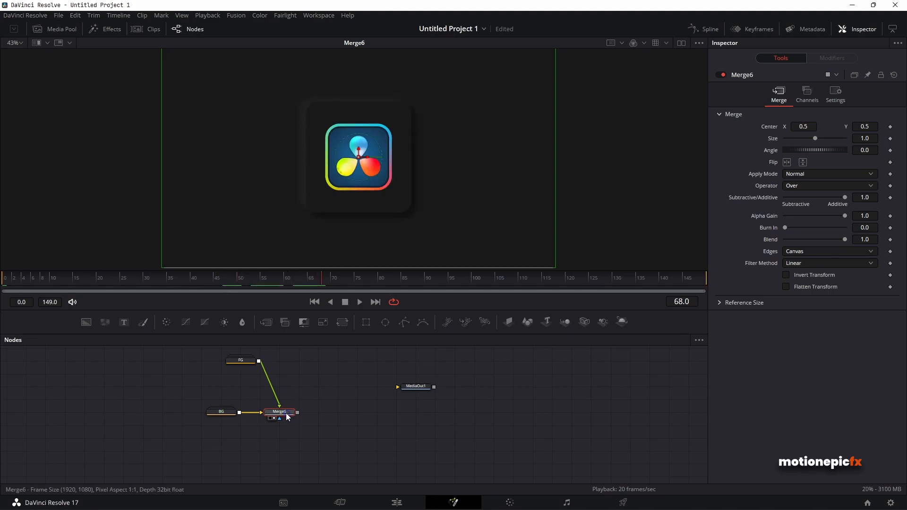
- Try swapping Merge6's foreground and background inputs, and swap them back
right_click(287, 417)
click(331, 300)
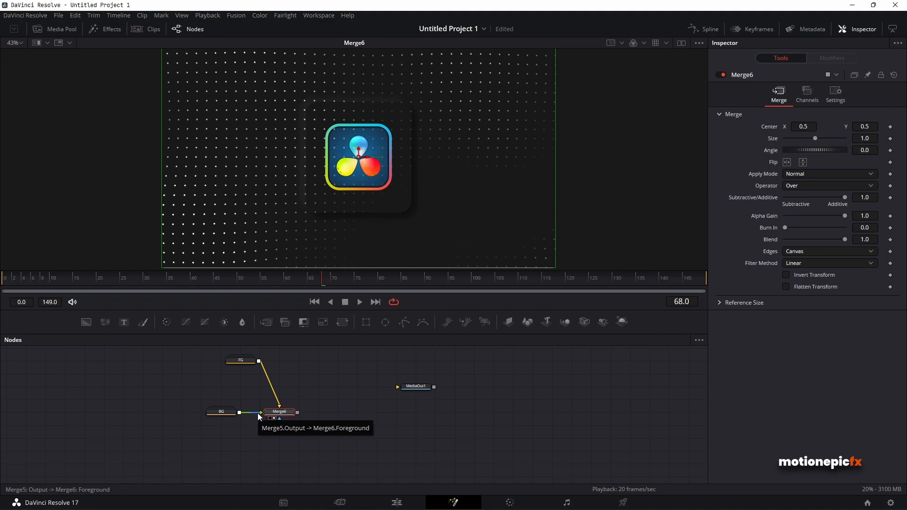
right_click(275, 412)
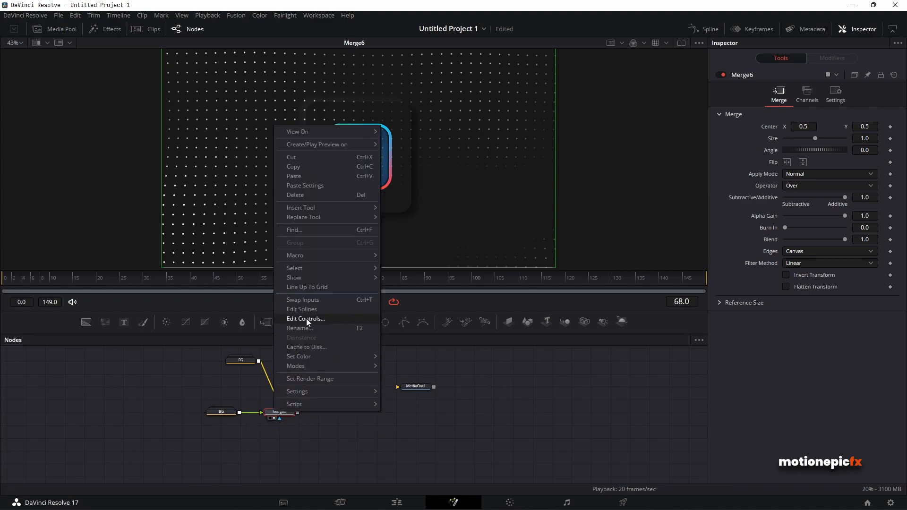
click(308, 302)
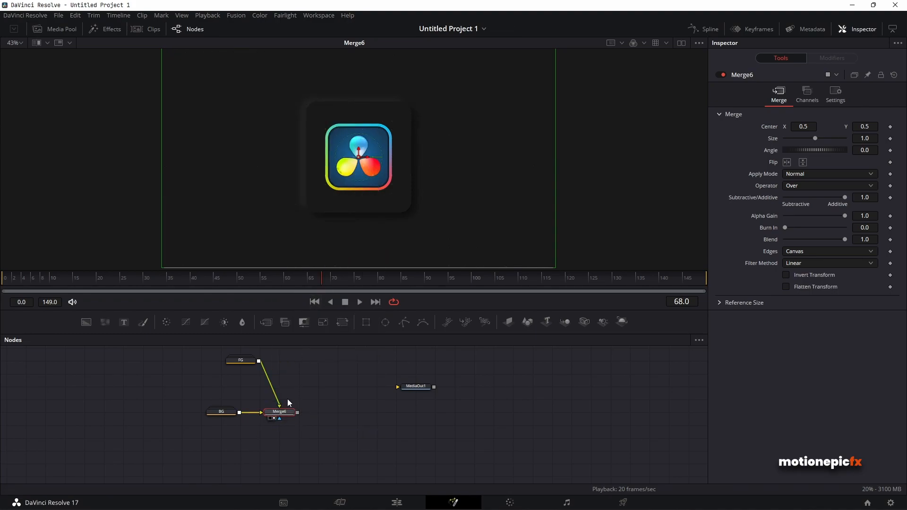
right_click(225, 412)
key(Escape)
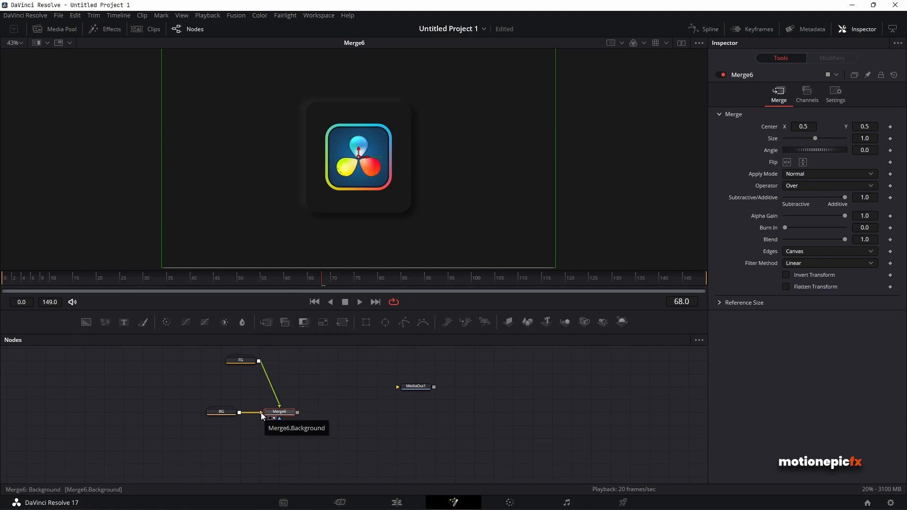
- Scrub to frame 79, move the BG node farther from Merge6 and place the FG node directly above Merge6
drag(166, 280, 374, 282)
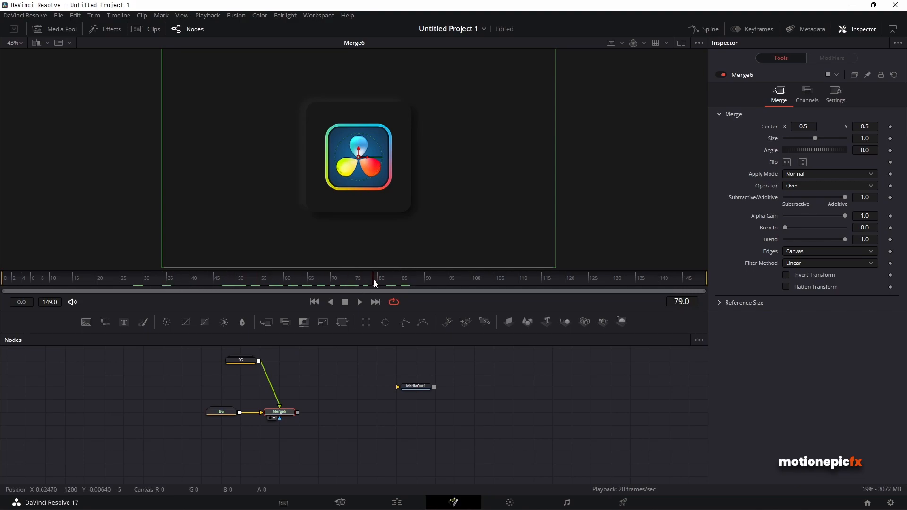
scroll(189, 394, up, 1)
drag(218, 428, 158, 428)
drag(247, 373, 281, 350)
scroll(313, 424, up, 2)
drag(313, 424, 319, 447)
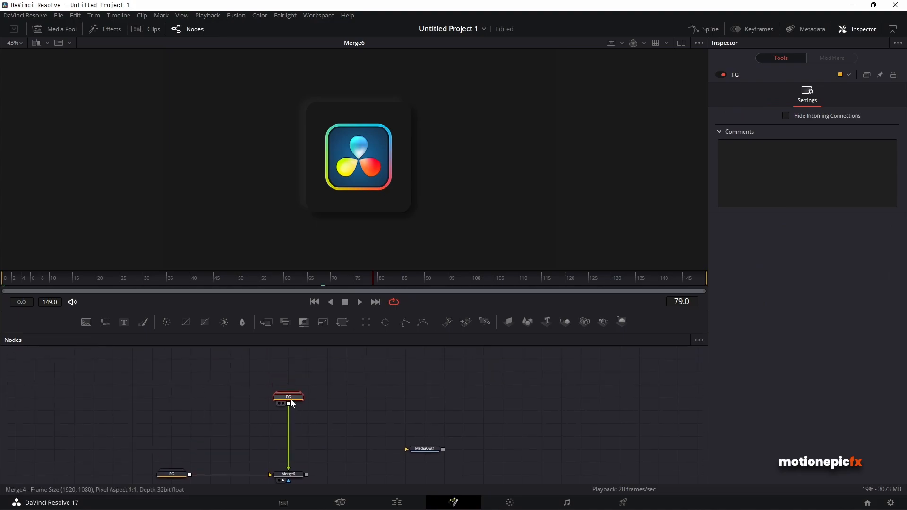
- Open the FG group and set Background2's red, green, blue and alpha to 0
double_click(291, 399)
drag(400, 398, 444, 355)
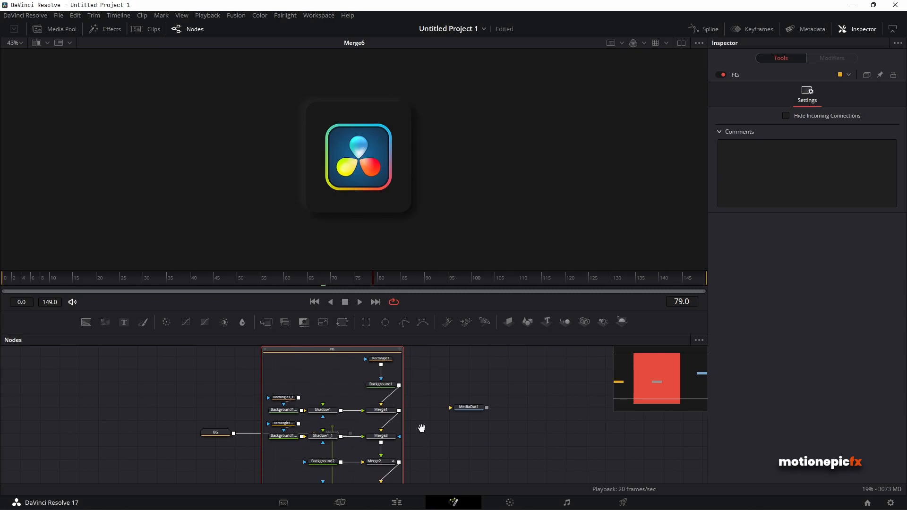
drag(422, 430, 426, 381)
click(332, 414)
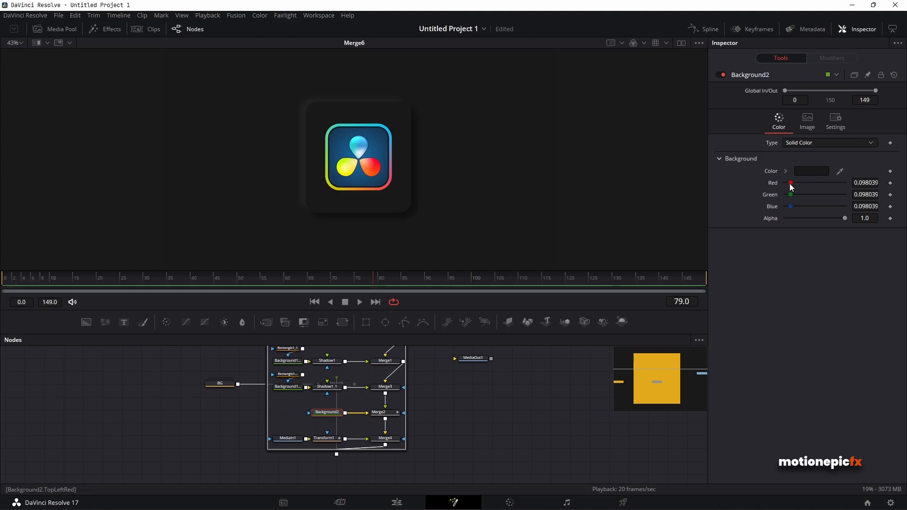
drag(792, 185, 762, 208)
drag(845, 218, 770, 219)
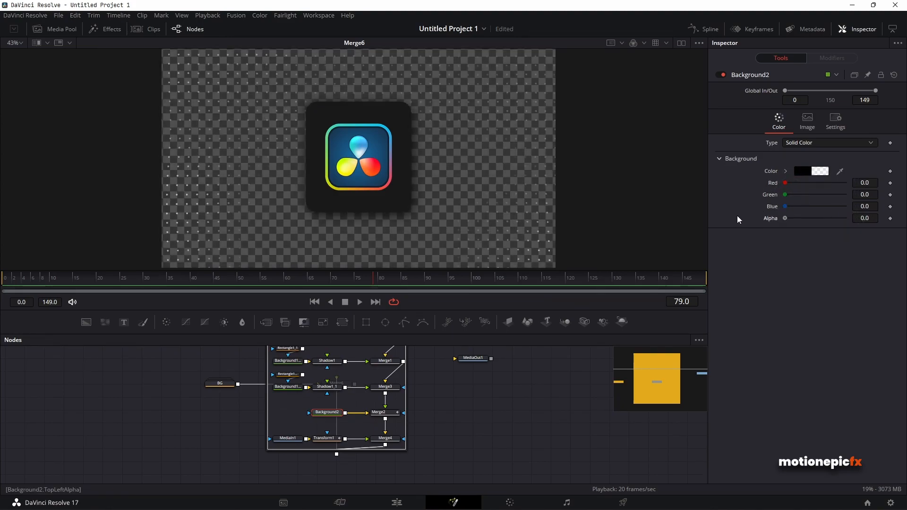
- Collapse the FG group back into a single node
drag(307, 399, 303, 475)
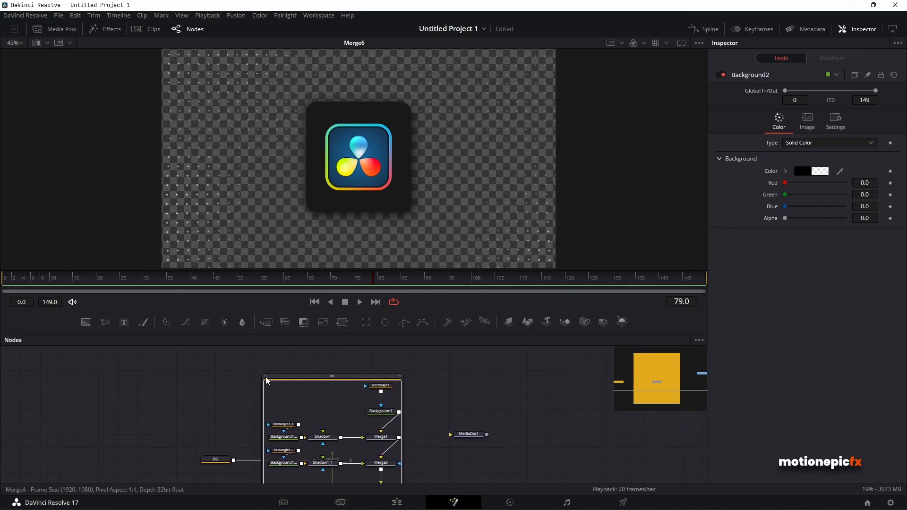
click(265, 377)
drag(397, 418, 413, 385)
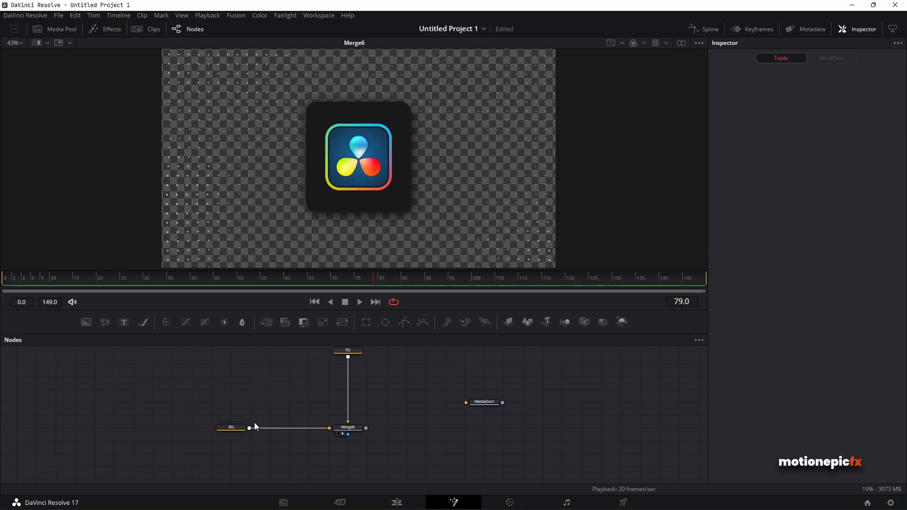
- Open the BG group, set Background3's colour to #191919 with alpha 1.0, and collapse the group
click(227, 430)
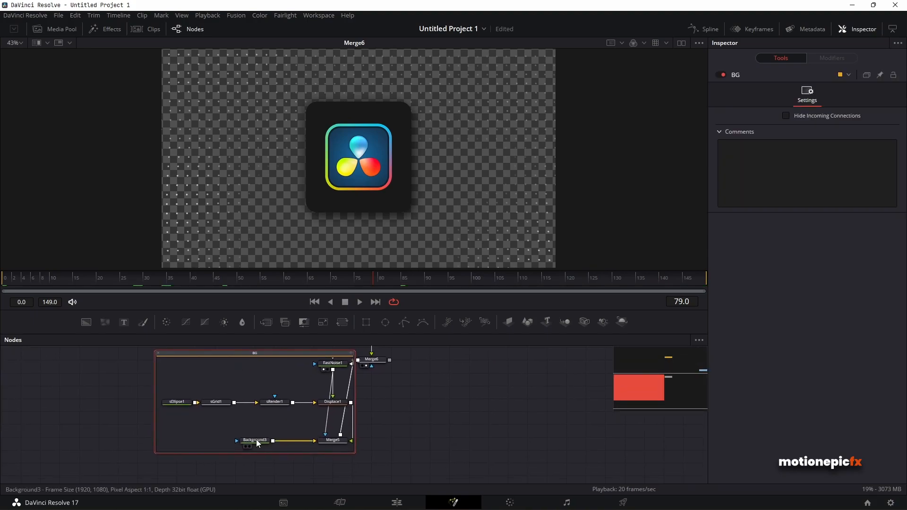
click(256, 441)
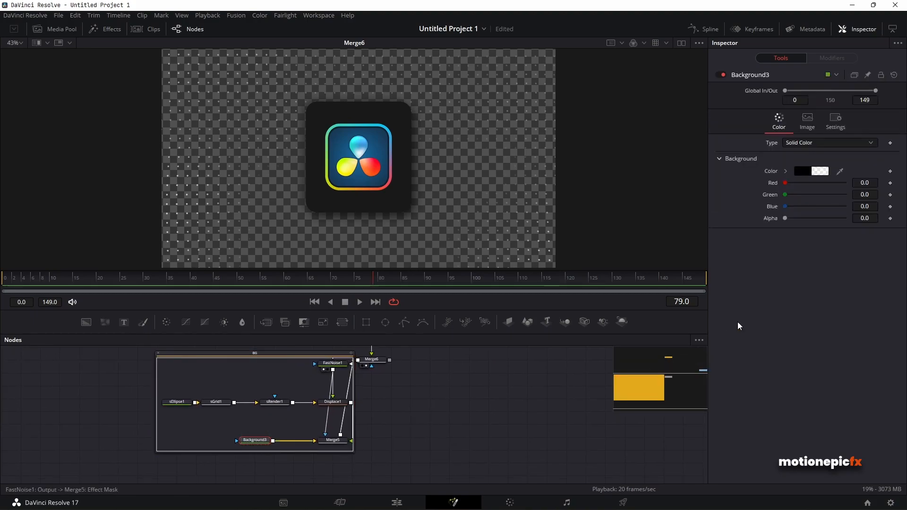
click(802, 174)
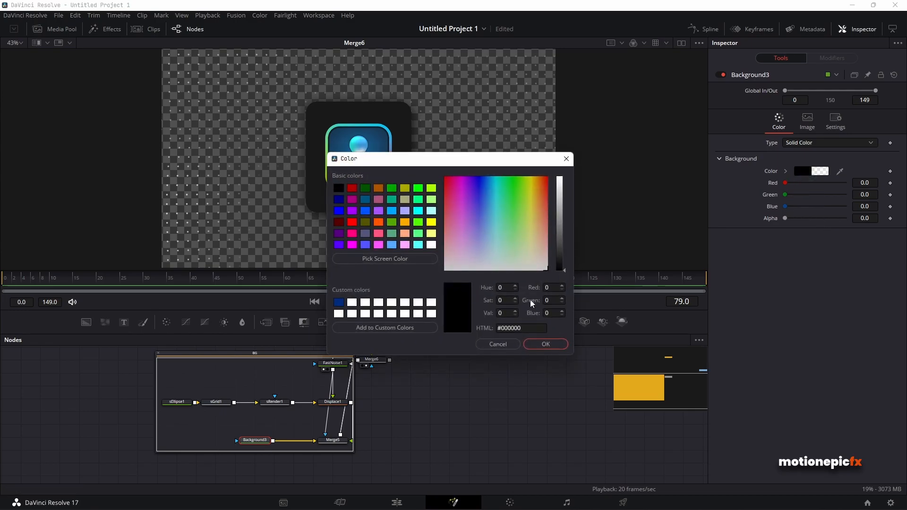
drag(534, 328, 502, 329)
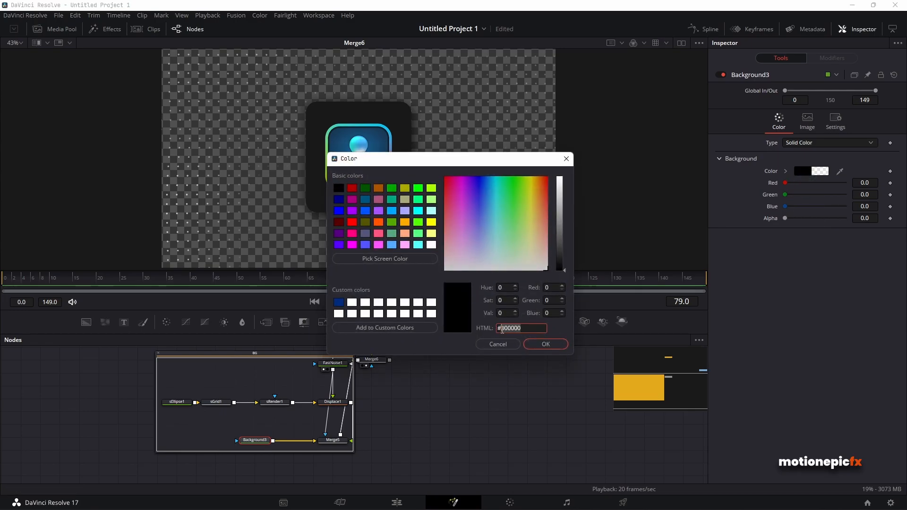
text(191919)
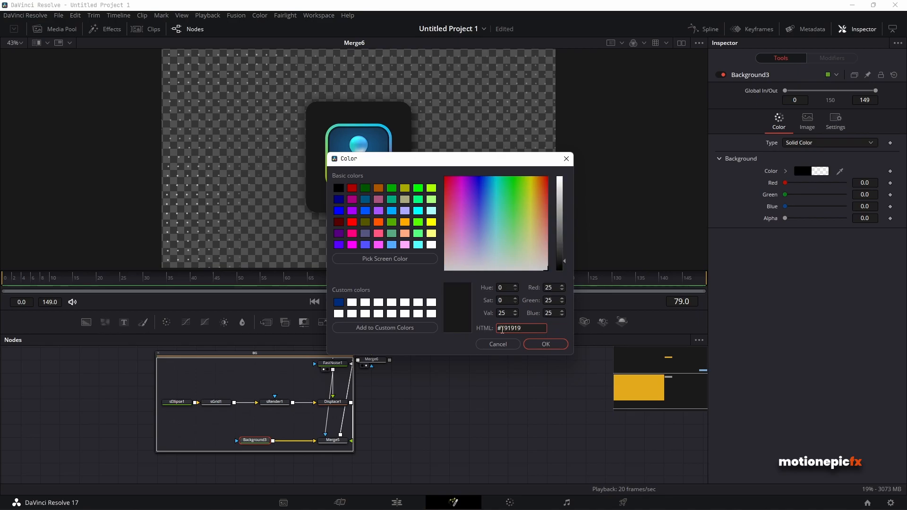
click(545, 344)
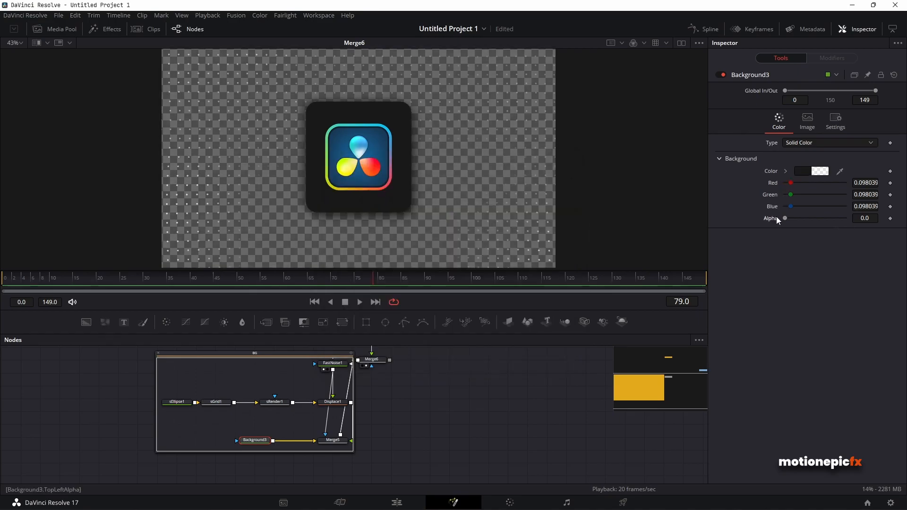
drag(785, 219, 862, 223)
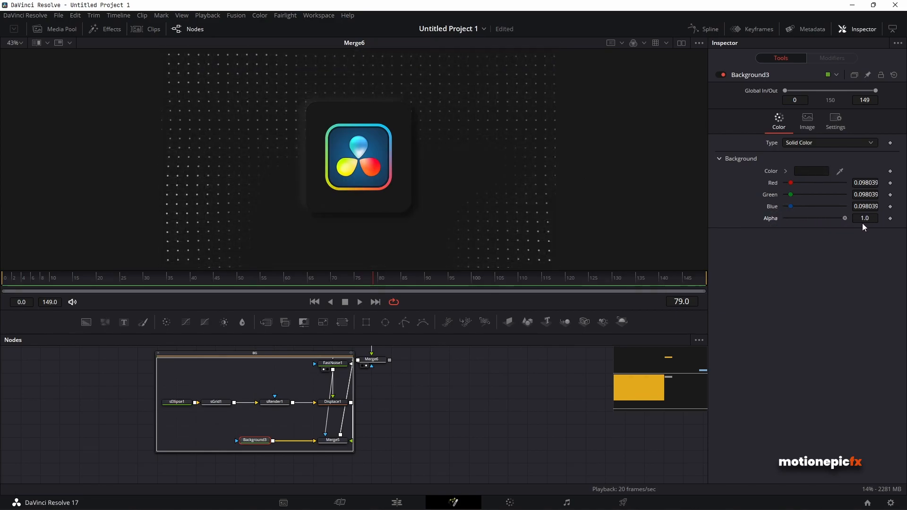
drag(398, 399, 376, 444)
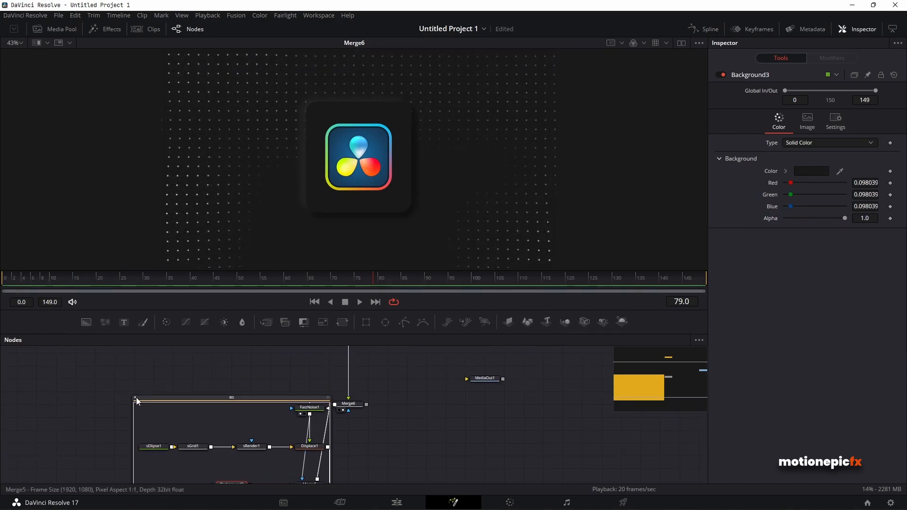
click(135, 397)
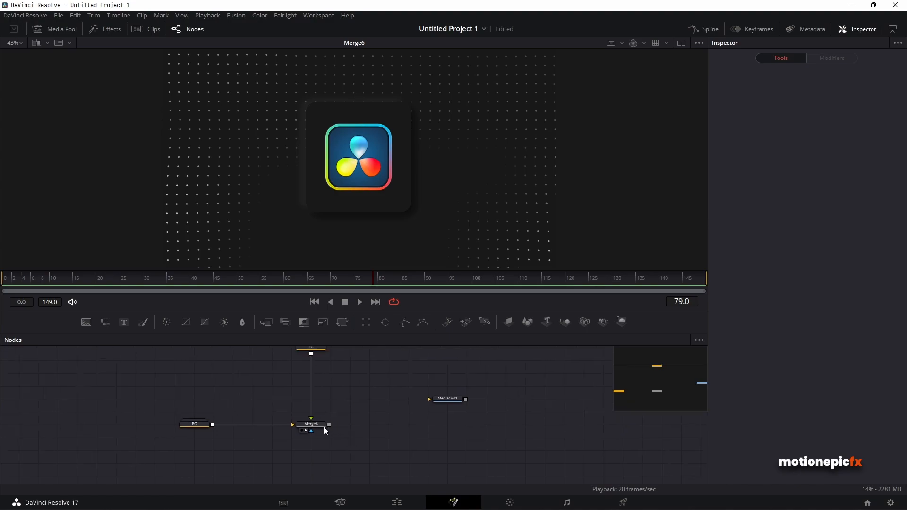
- Scrub to frame 64 and lower Merge6's Alpha Gain to 0.965
click(318, 428)
drag(116, 285, 304, 290)
scroll(339, 101, up, 5)
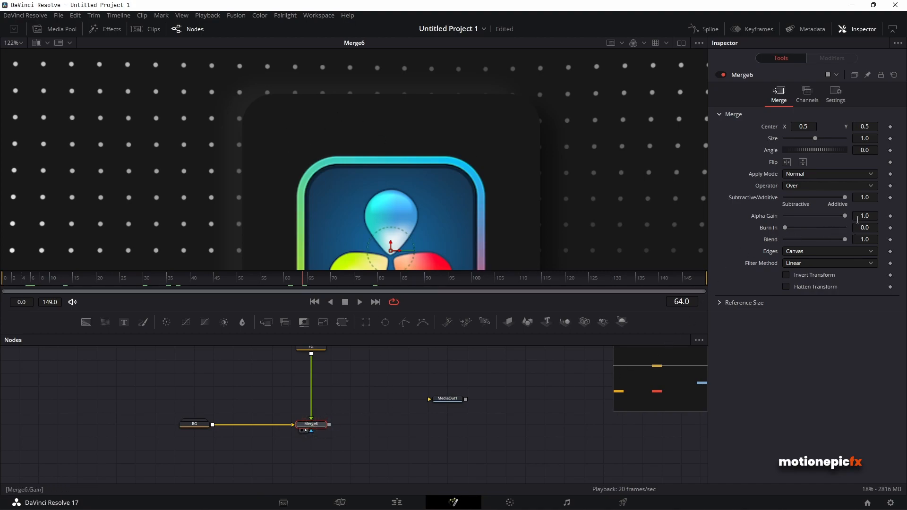
drag(870, 216, 866, 216)
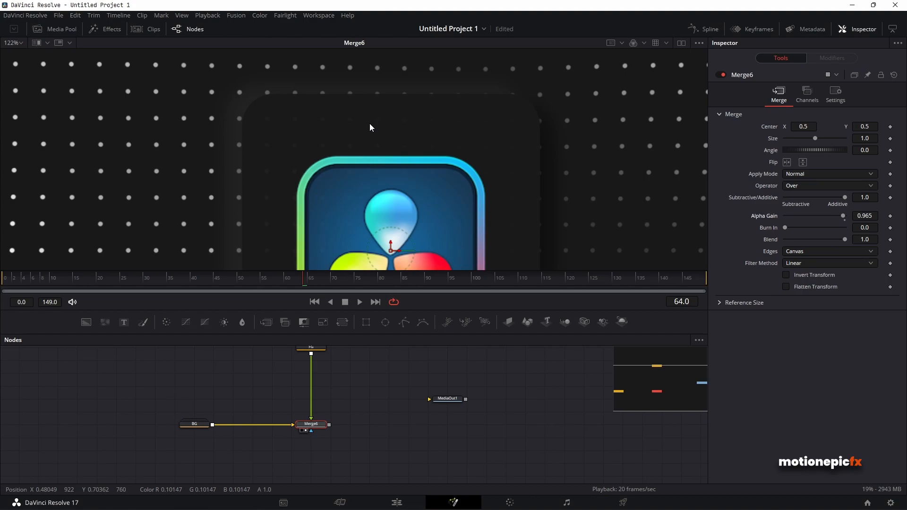
- Add a Grain node after Merge6 and set its power to 1.0
key(shift+space)
text(Displace)
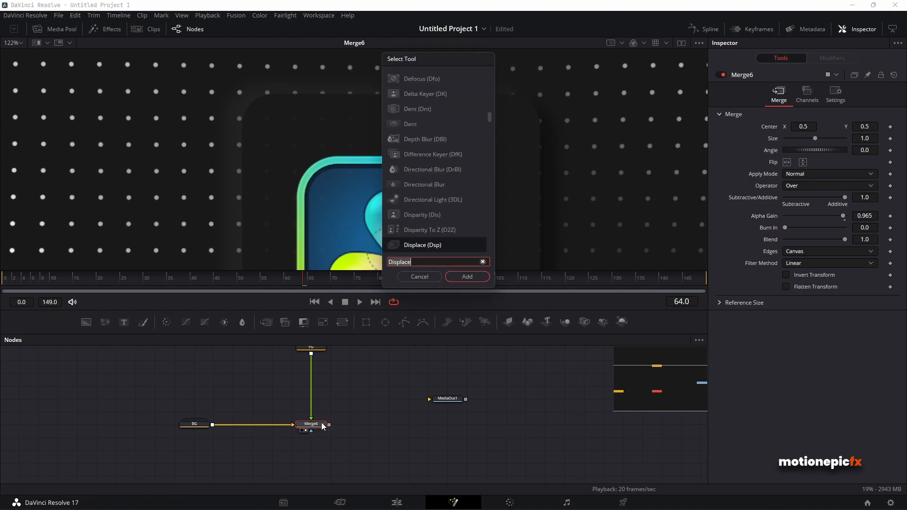
text(grain)
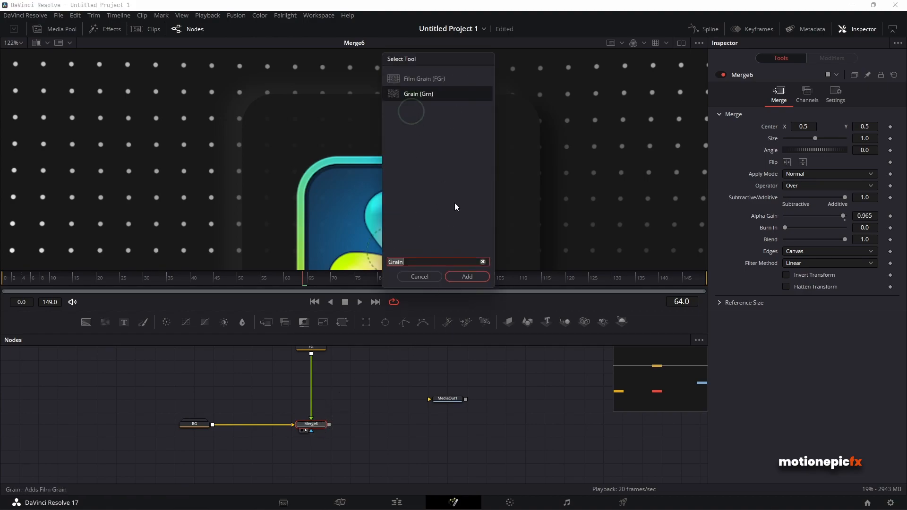
click(467, 277)
click(860, 115)
text(1)
key(Tab)
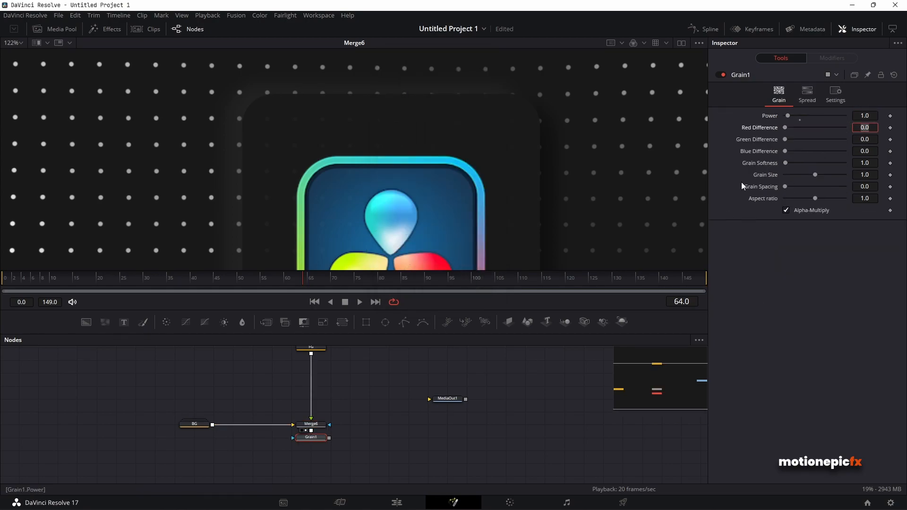
- Connect Grain1's output to MediaOut1, show MediaOut1 in the viewer and return to frame 0
drag(311, 437, 450, 398)
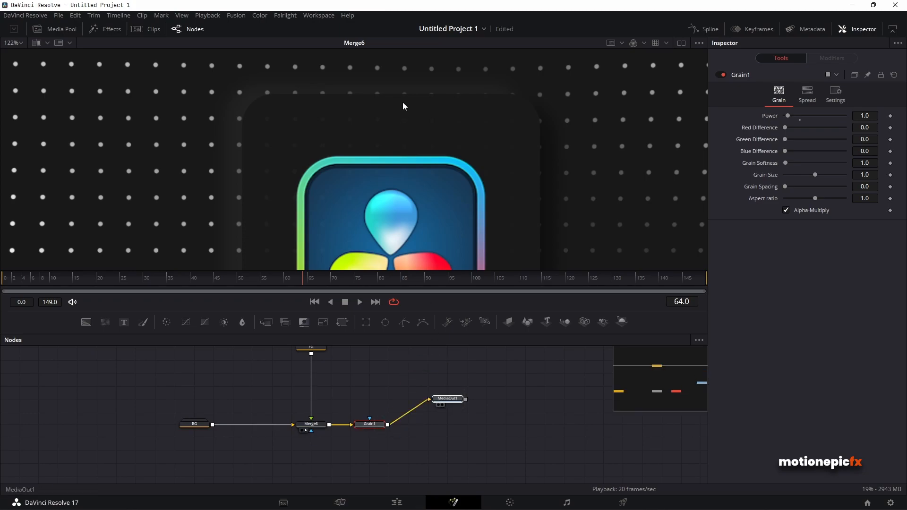
scroll(409, 115, down, 5)
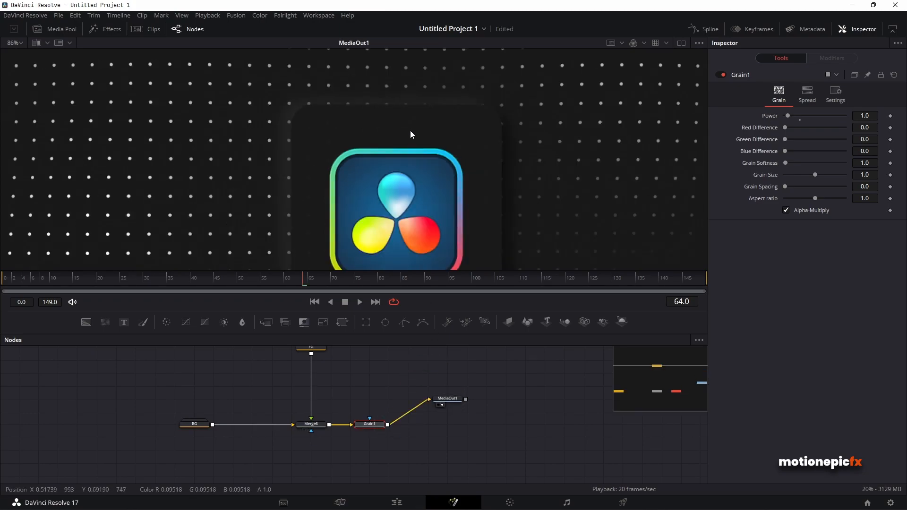
drag(71, 278, 3, 279)
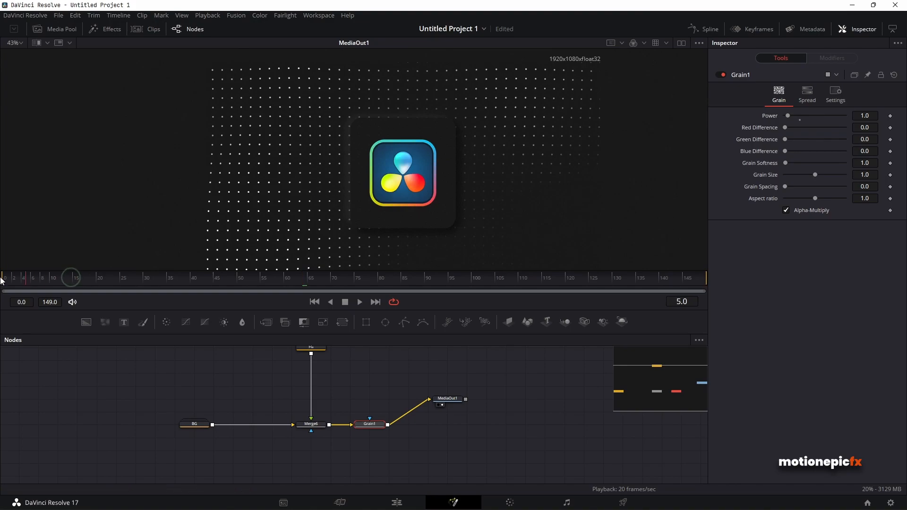
click(160, 388)
- Turn off High Quality and Motion Blur for playback and play the composition from frame 0
right_click(427, 302)
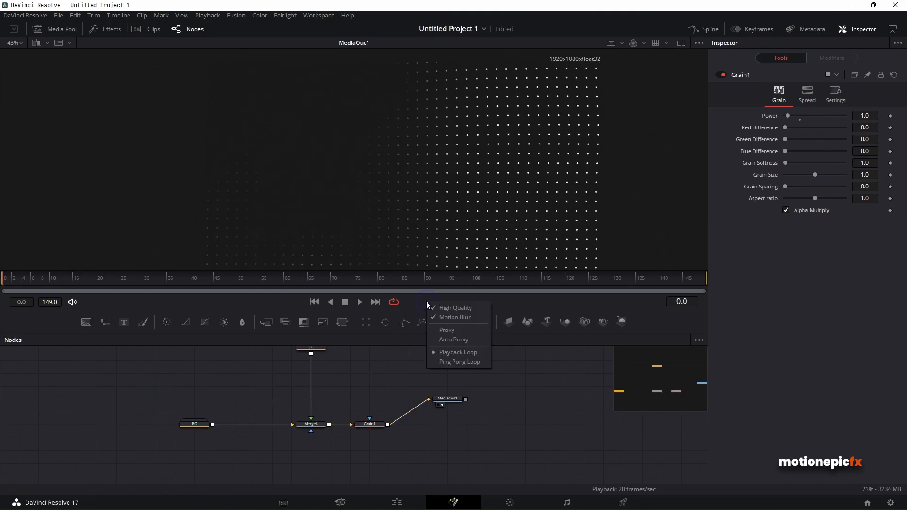
click(445, 308)
right_click(443, 309)
click(448, 320)
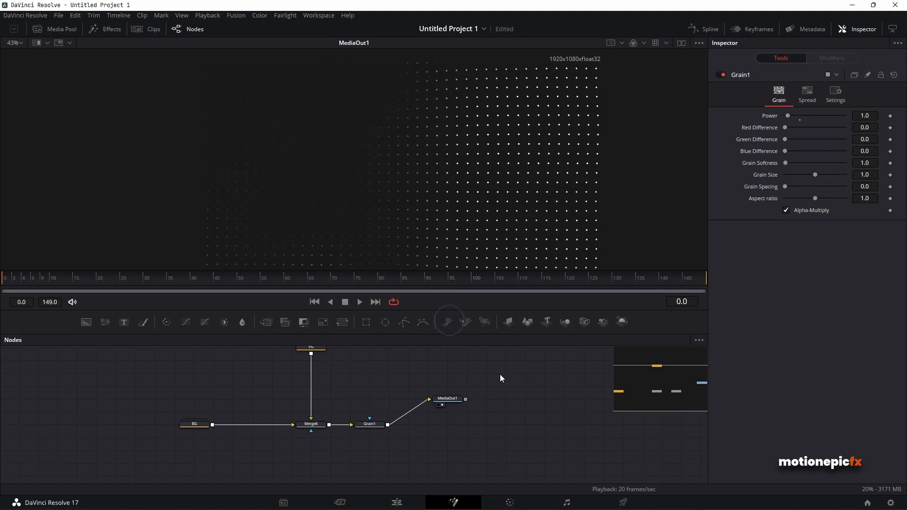
click(360, 302)
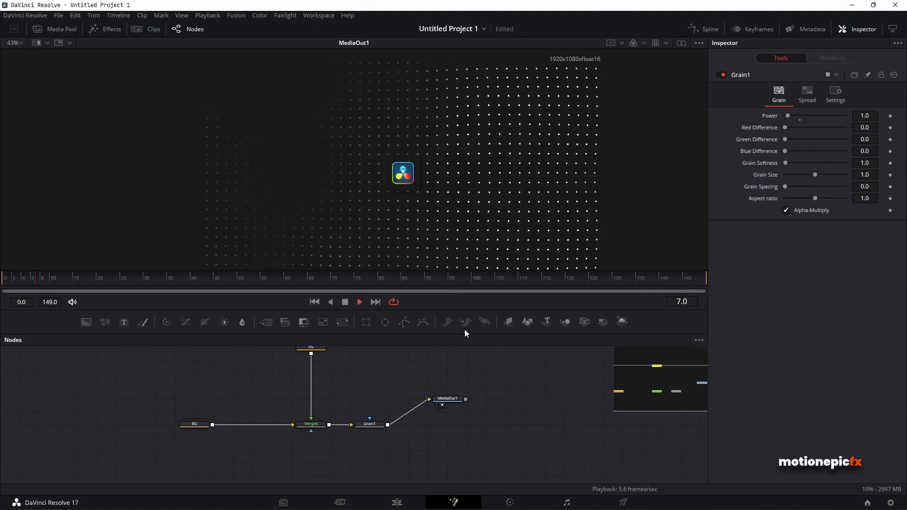